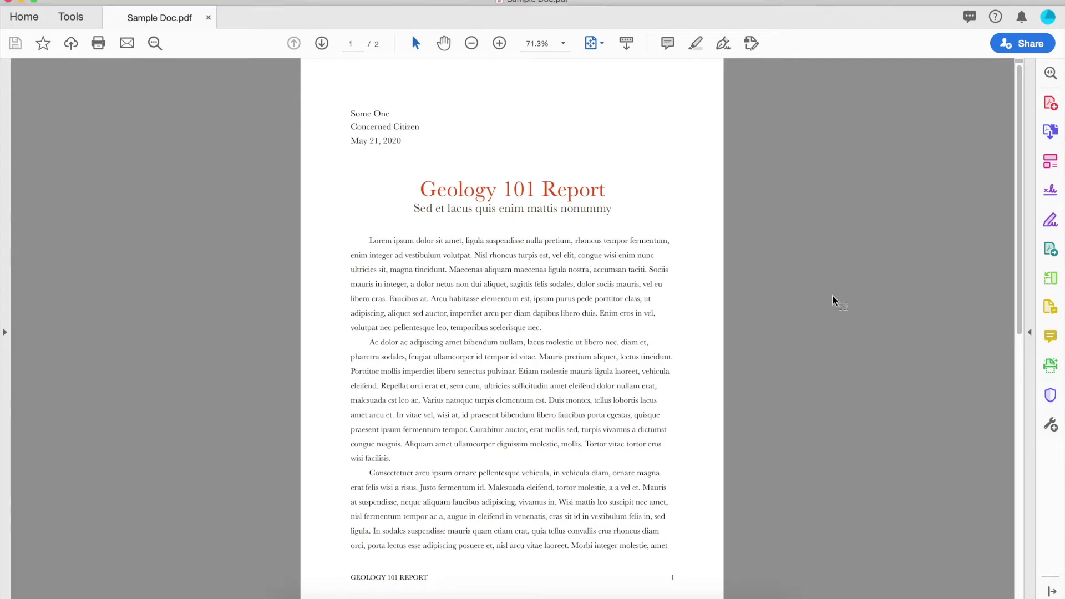
# - Open the Print dialog for Sample Doc.pdf and the Konica Minolta C3080 driver settings
pyautogui.press('super+p')
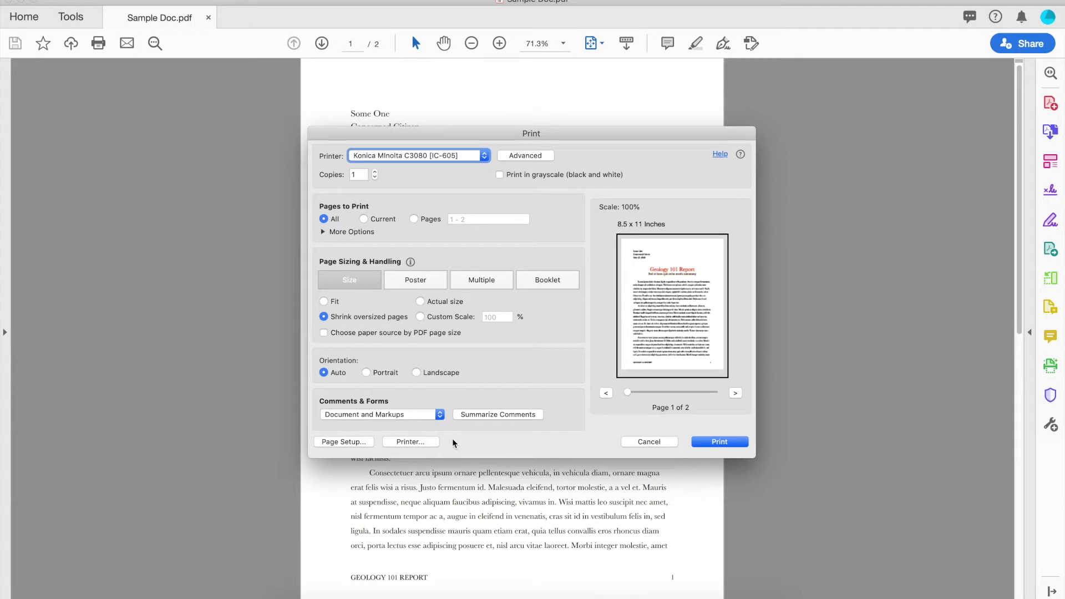
pyautogui.click(412, 441)
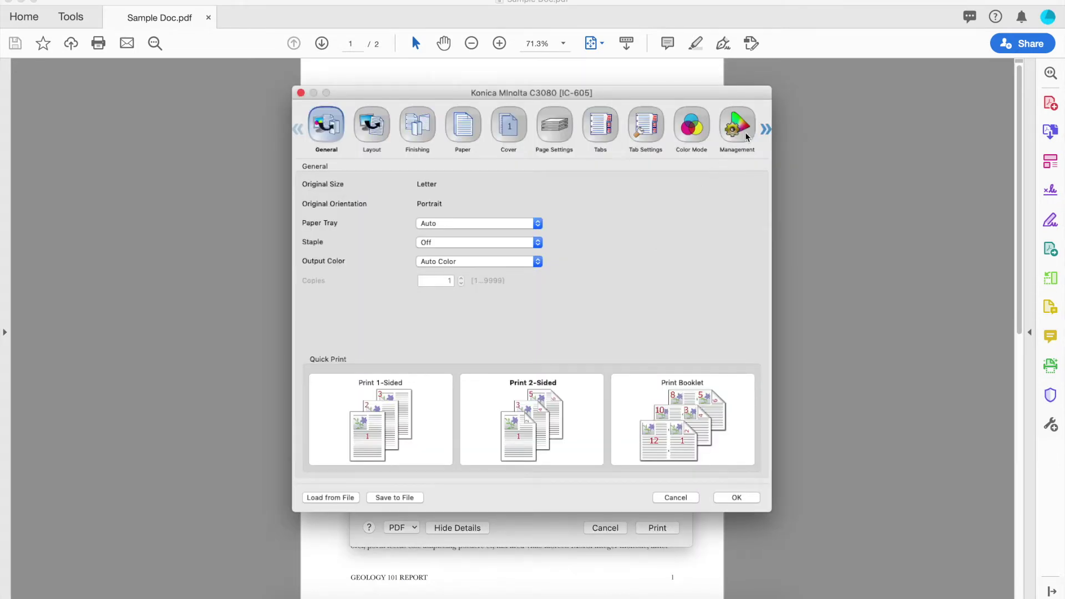
# - Scroll the driver's settings categories and switch to the Workflow pane
pyautogui.click(766, 129)
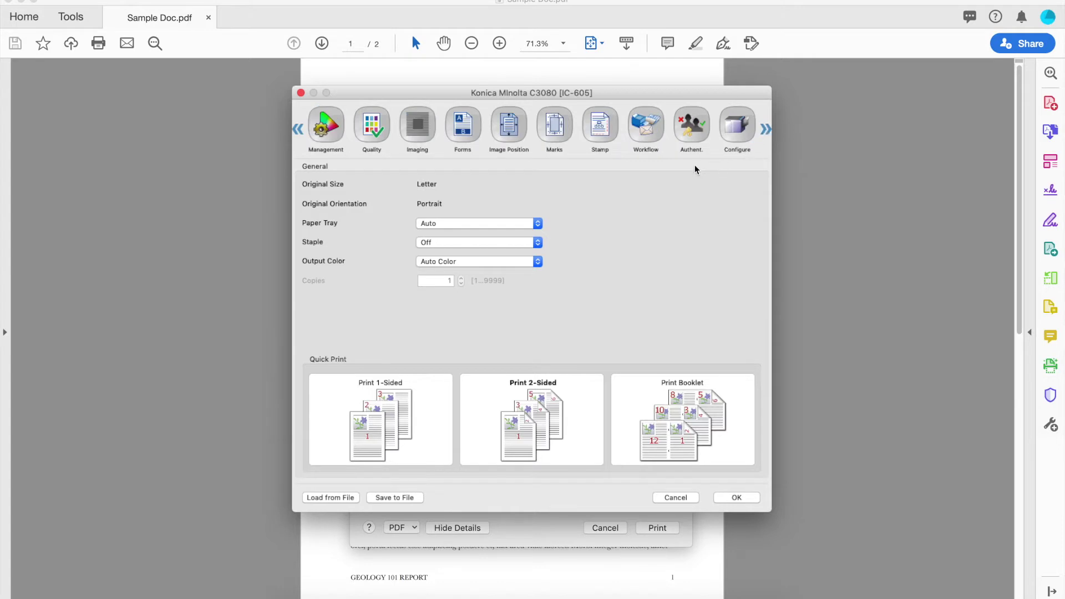
pyautogui.click(645, 131)
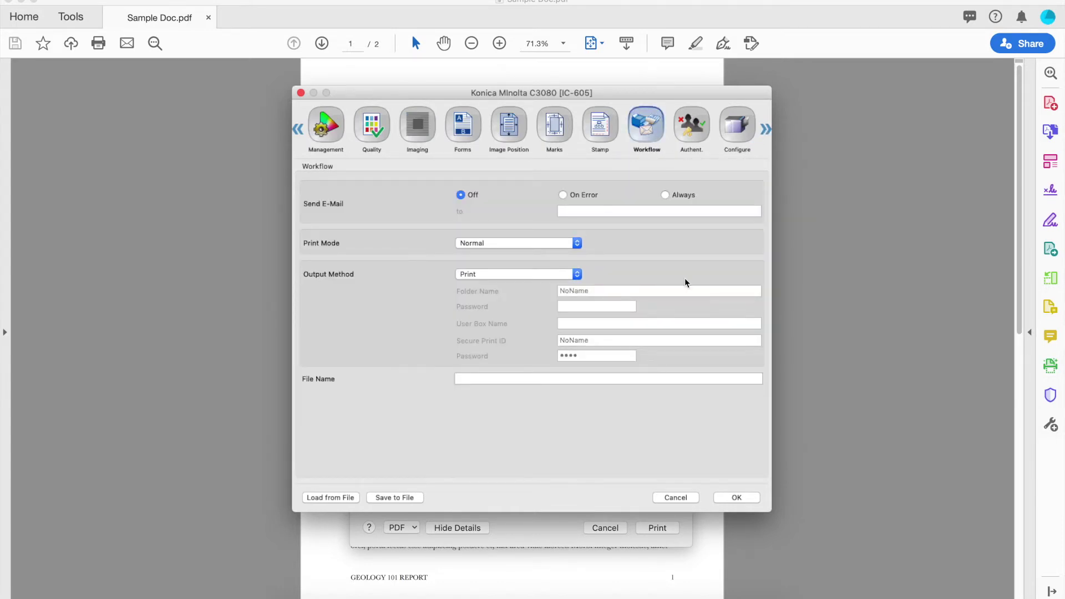
# - Set Output Method to Secure Print, enter a new Secure Print ID and matching password, and confirm
pyautogui.click(577, 274)
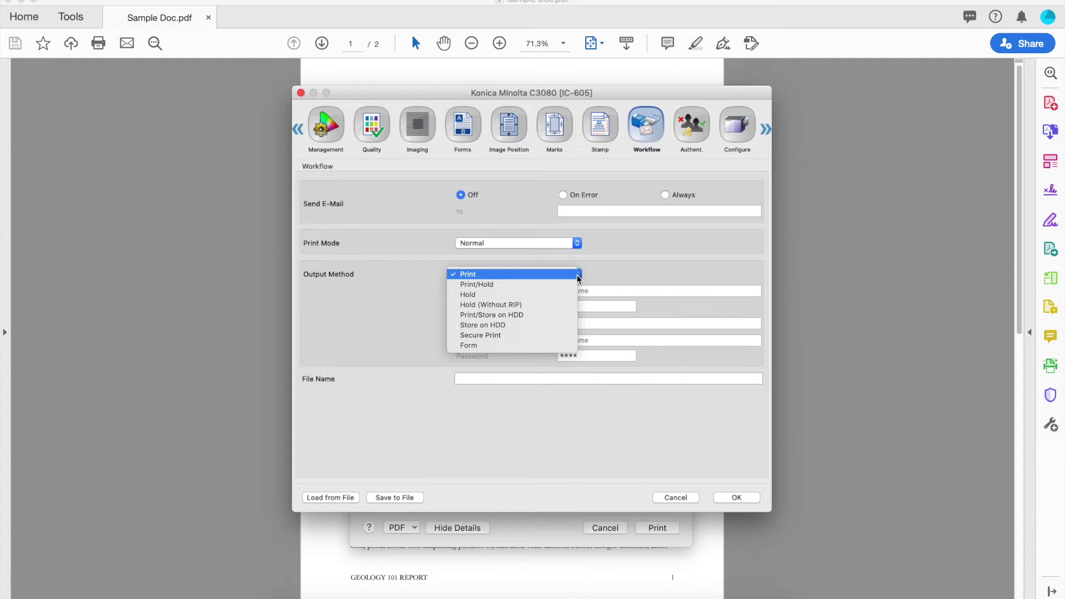
pyautogui.click(520, 336)
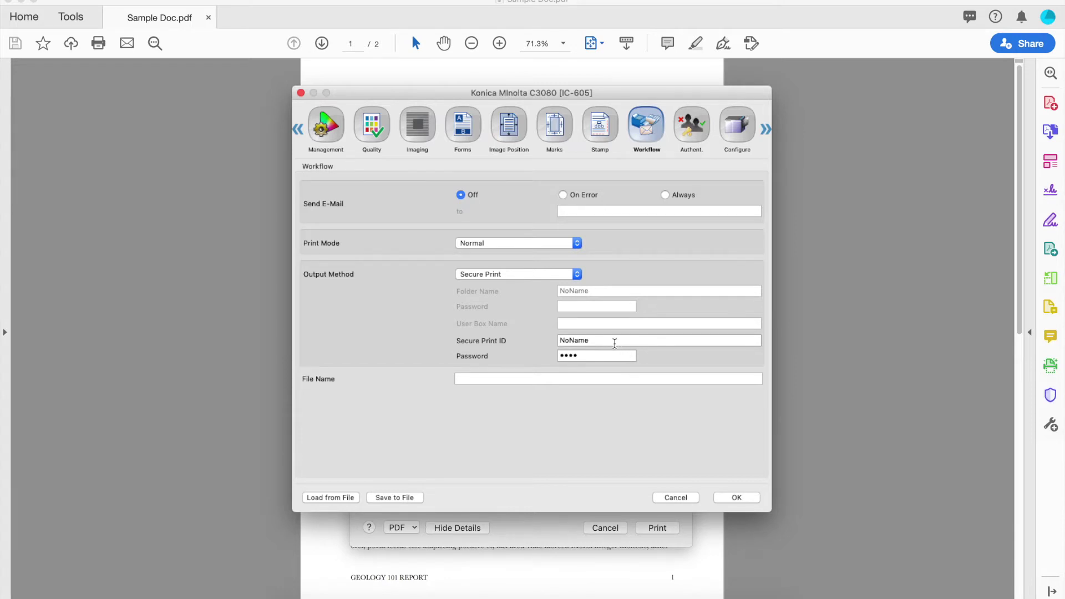
pyautogui.doubleClick(596, 341)
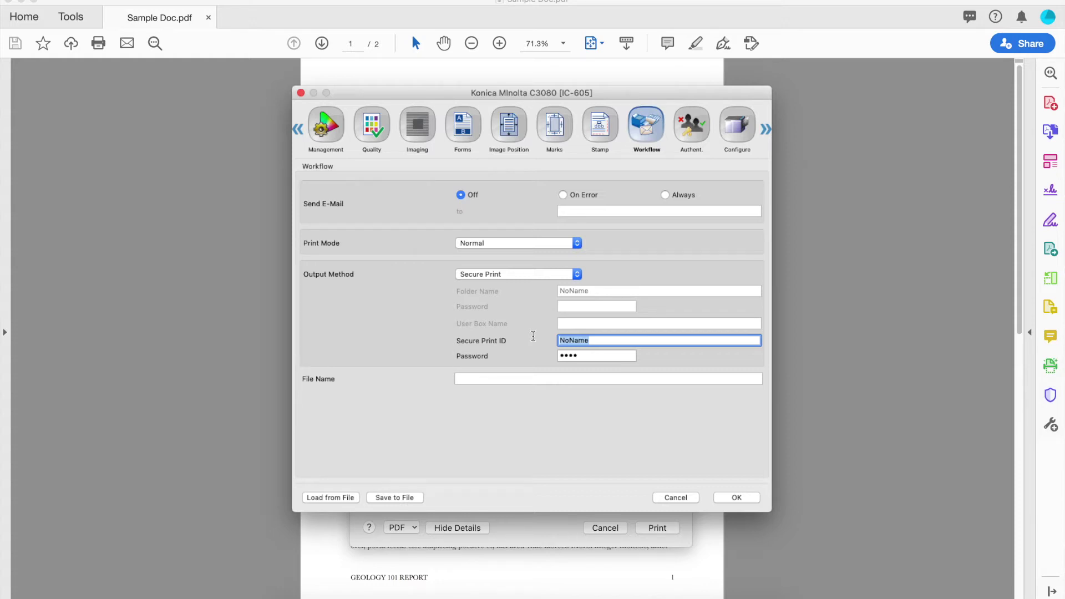
pyautogui.write('someone')
pyautogui.press('Tab')
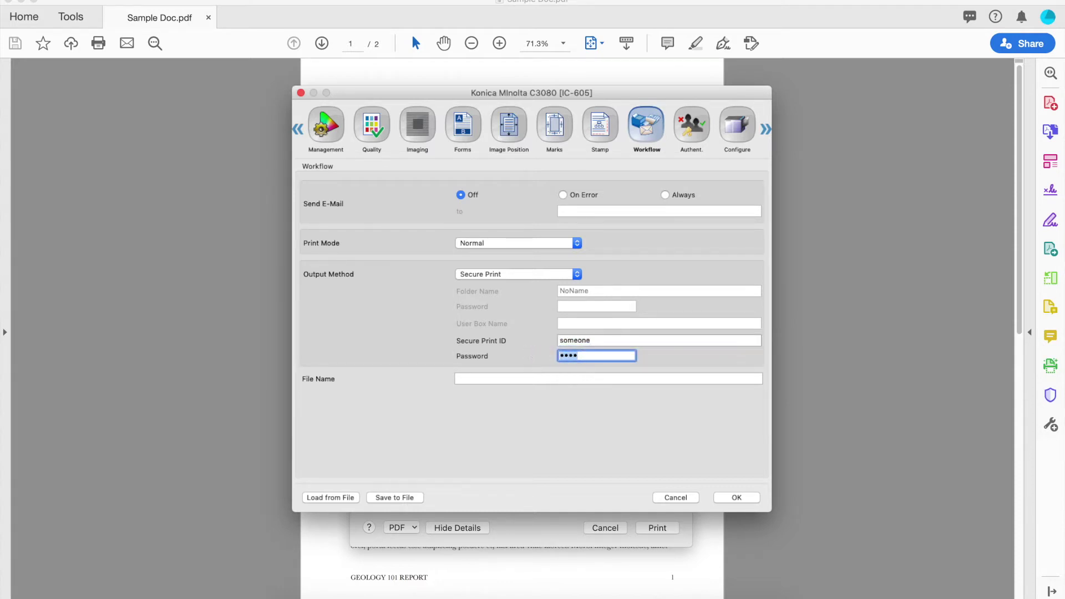
pyautogui.write('123')
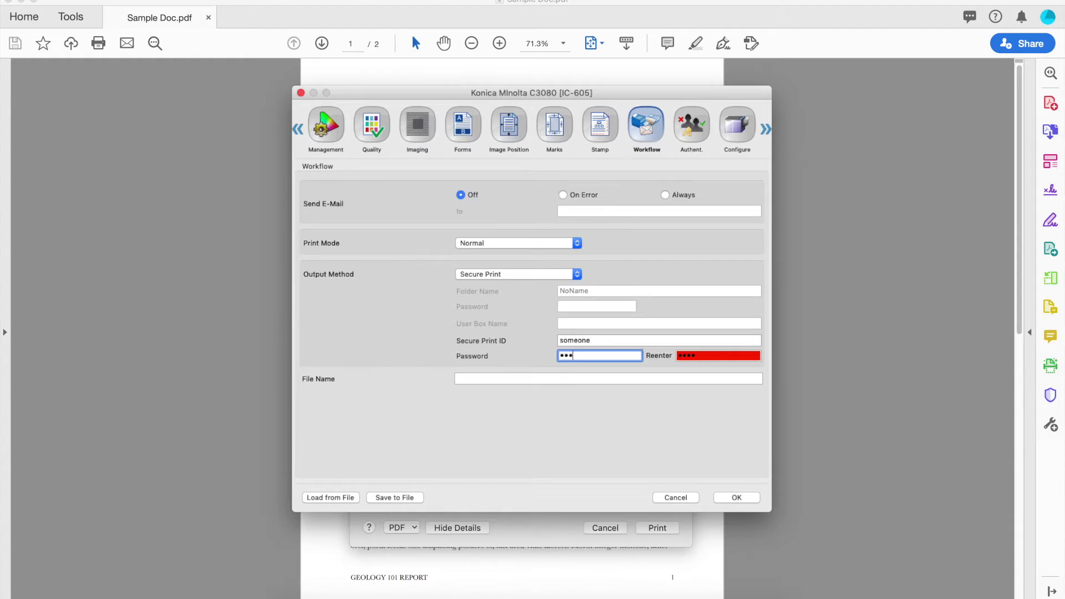
pyautogui.press('Tab')
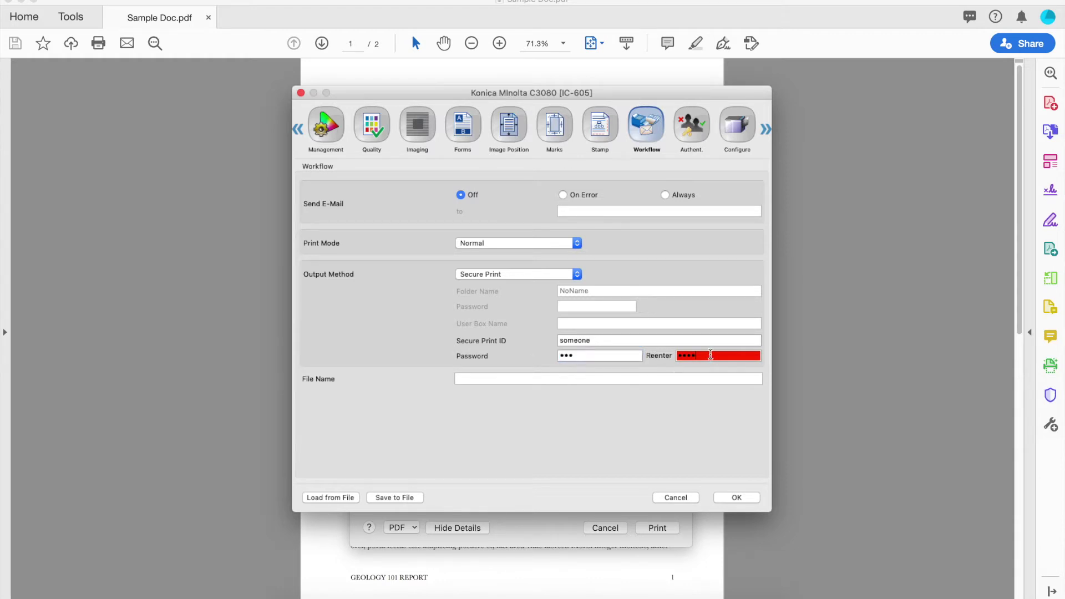
pyautogui.write('123')
pyautogui.press('BackSpace')
pyautogui.click(733, 497)
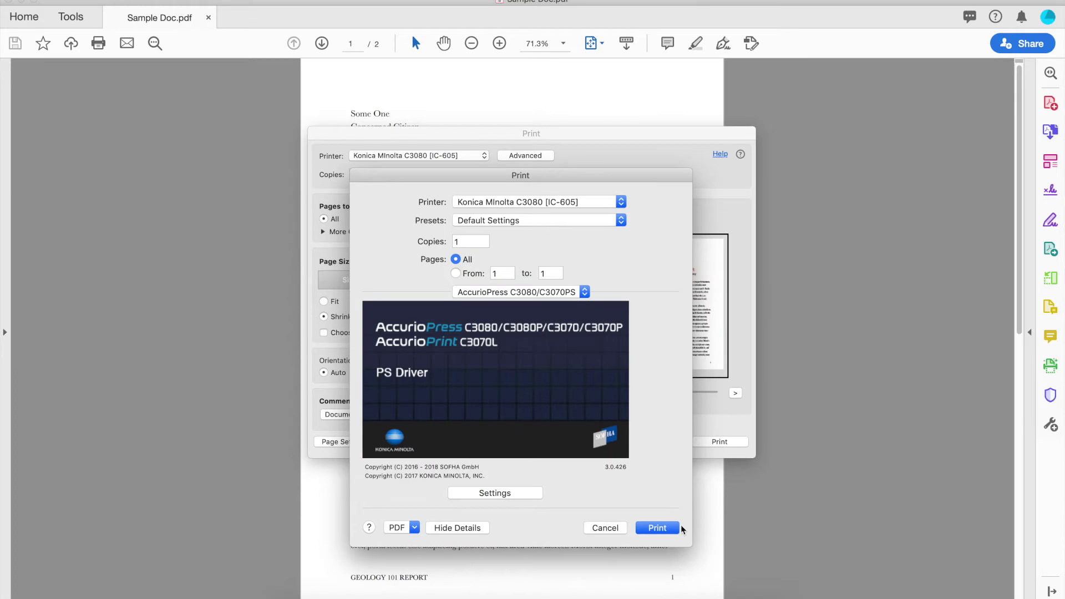
# - Apply the driver settings and send Sample Doc.pdf to the press as a secure job
pyautogui.click(664, 532)
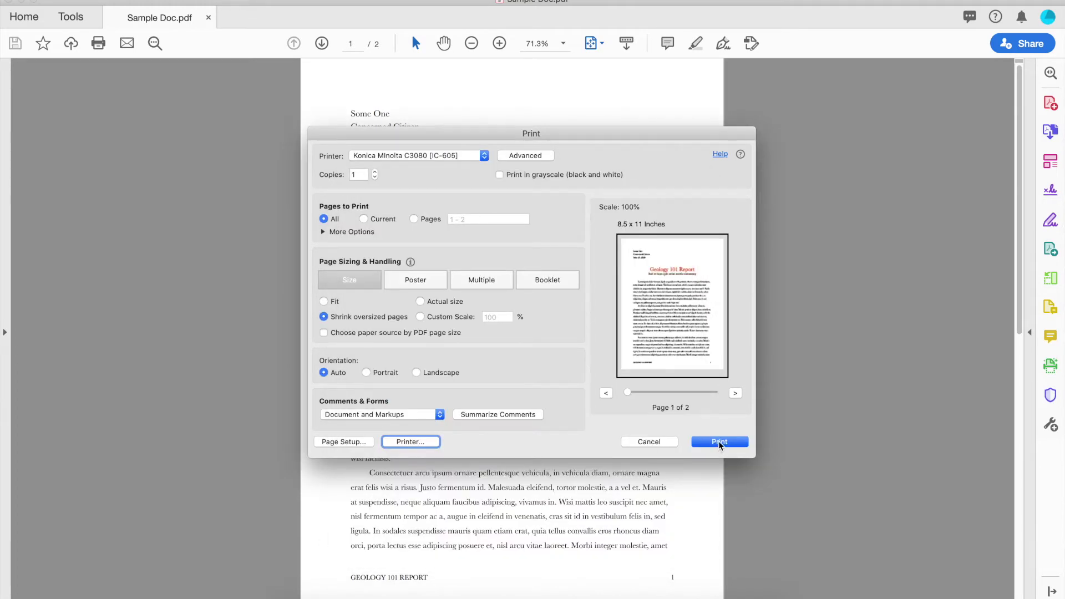
pyautogui.click(718, 441)
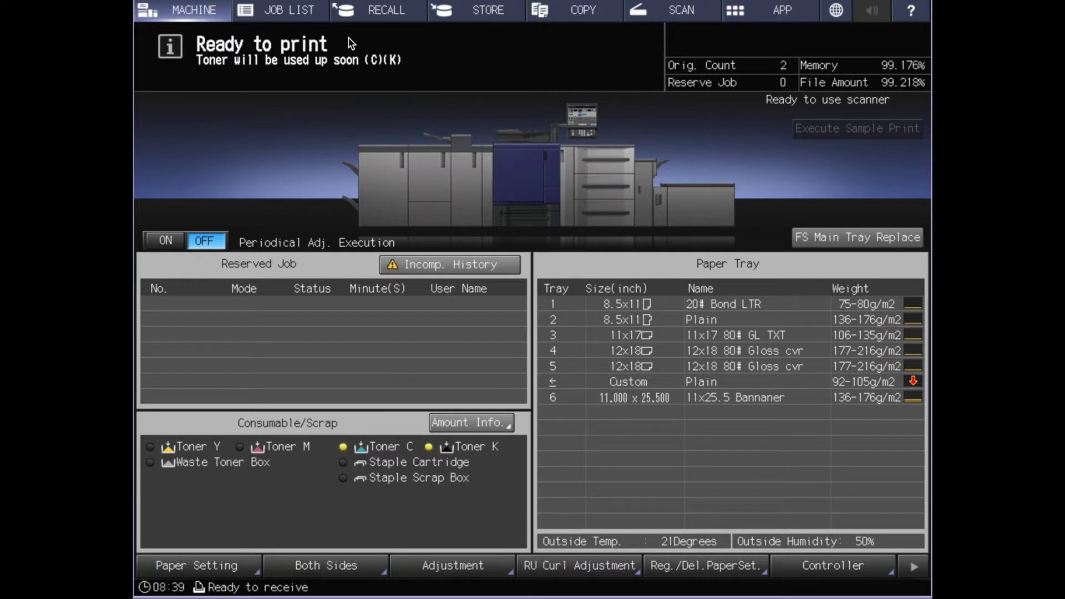
# - Open the press's Job List and show its Secure Job folders
pyautogui.click(300, 21)
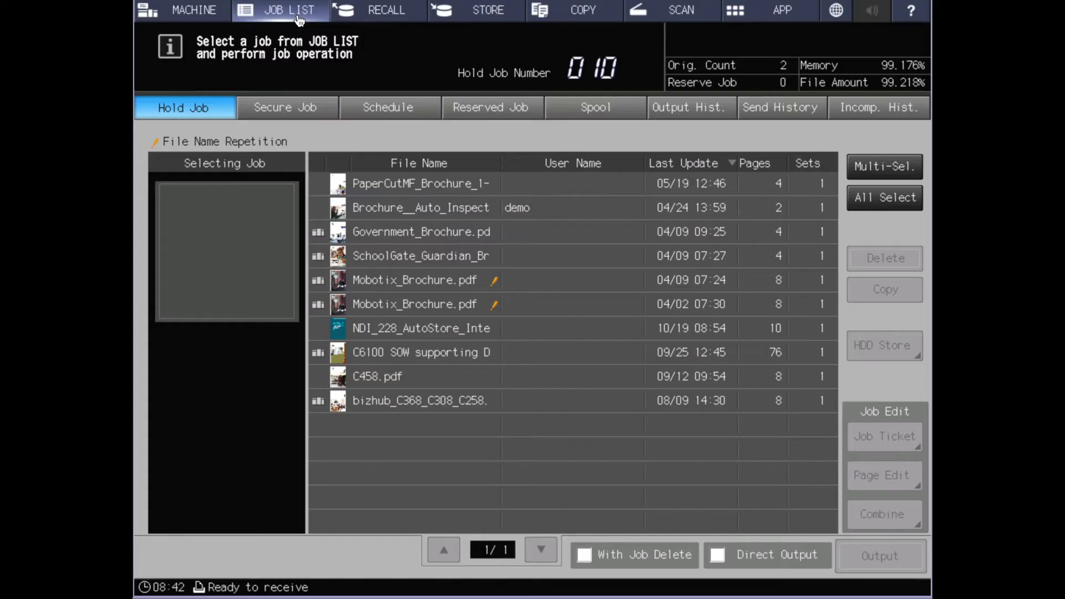
pyautogui.click(286, 111)
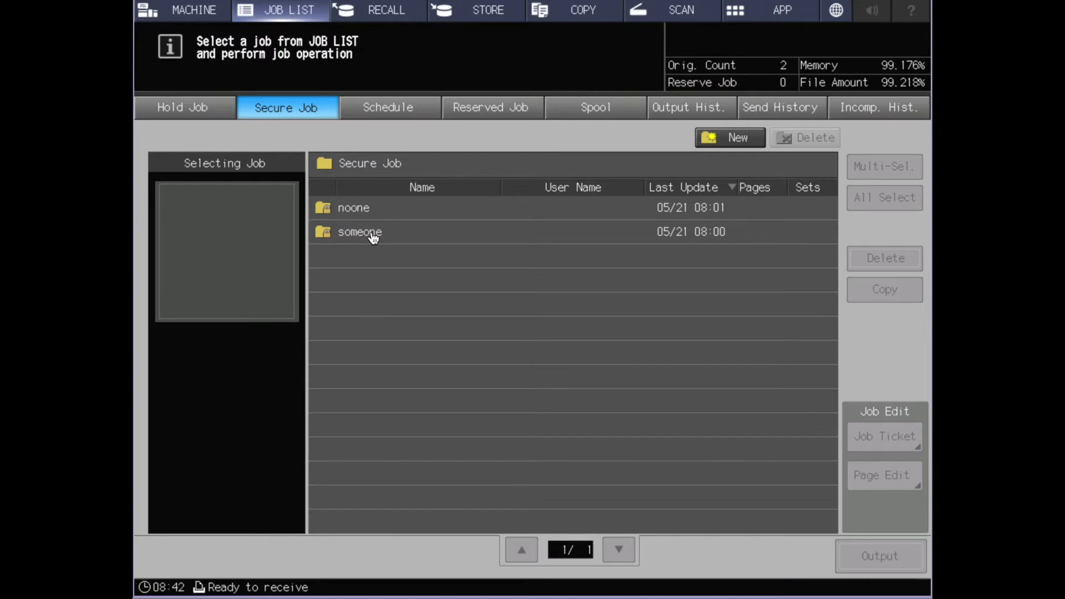
# - Unlock the secure job folder with its box password and select the Sample Doc.pdf job
pyautogui.click(374, 238)
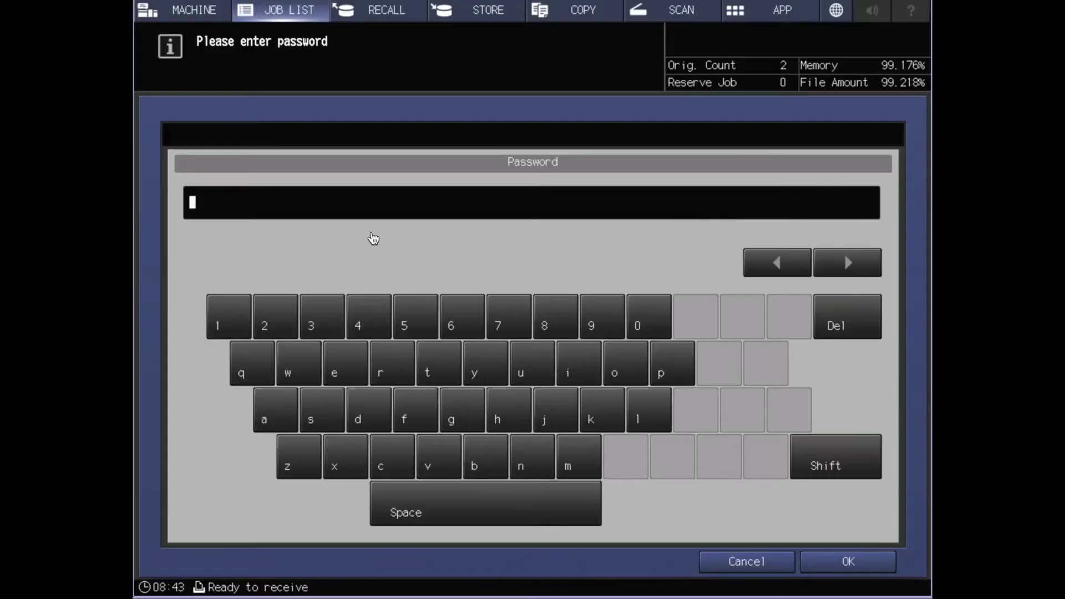
pyautogui.write('1234')
pyautogui.click(850, 563)
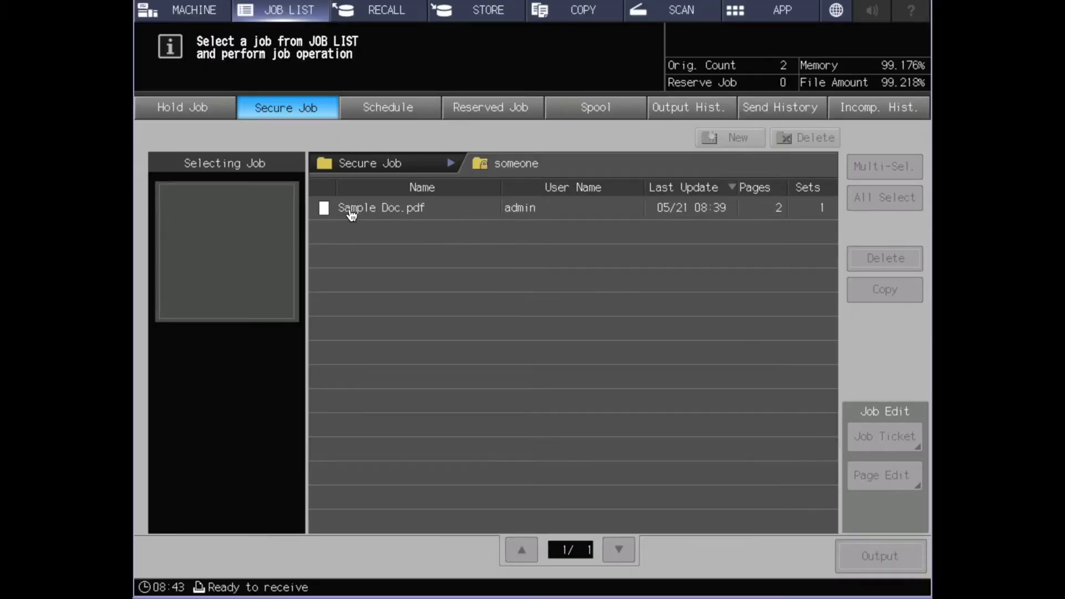
pyautogui.click(463, 218)
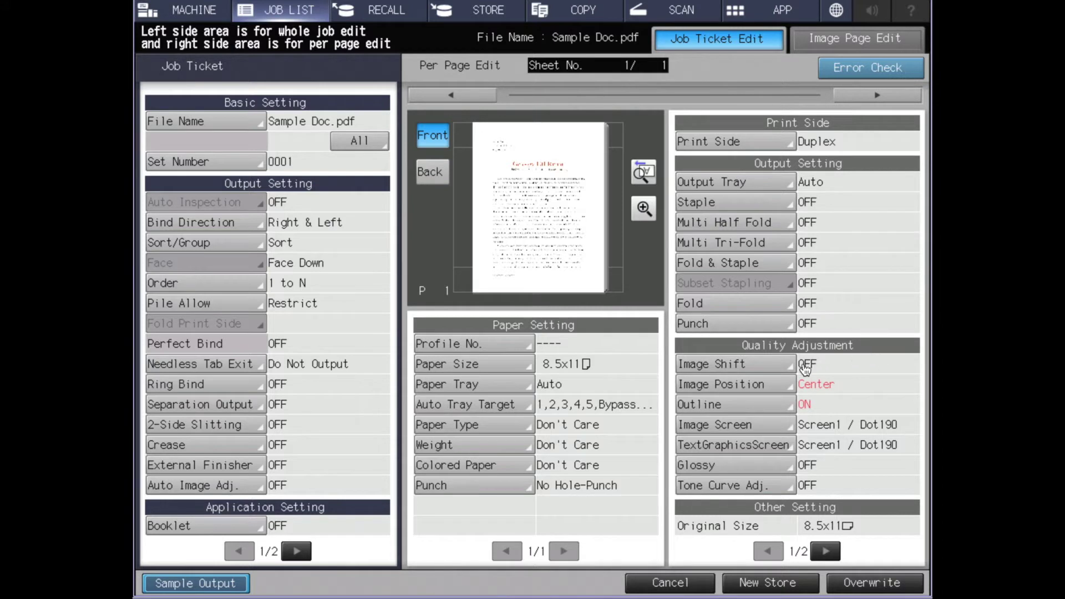
# - Leave Job Ticket Edit unchanged and output Sample Doc.pdf from the secure folder
pyautogui.click(671, 584)
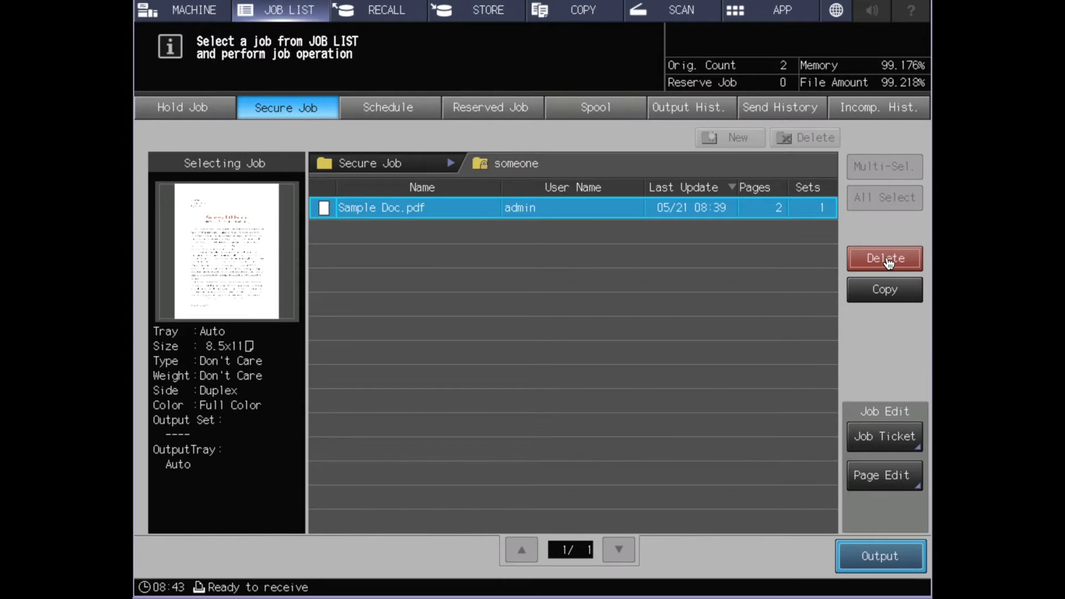
pyautogui.click(886, 259)
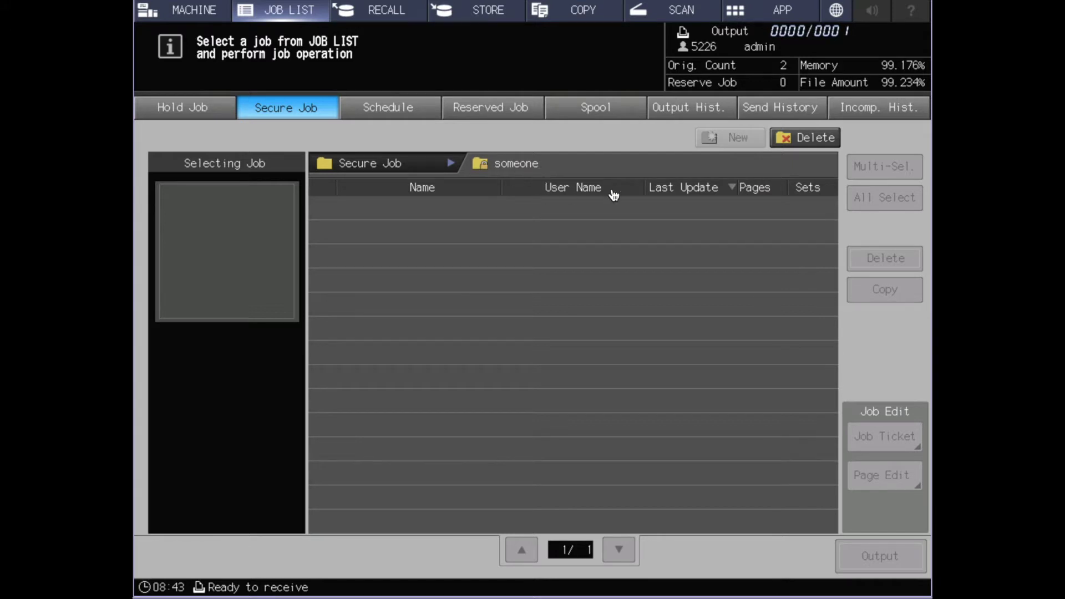
# - Delete the empty secure job folder and confirm the deletion
pyautogui.click(810, 142)
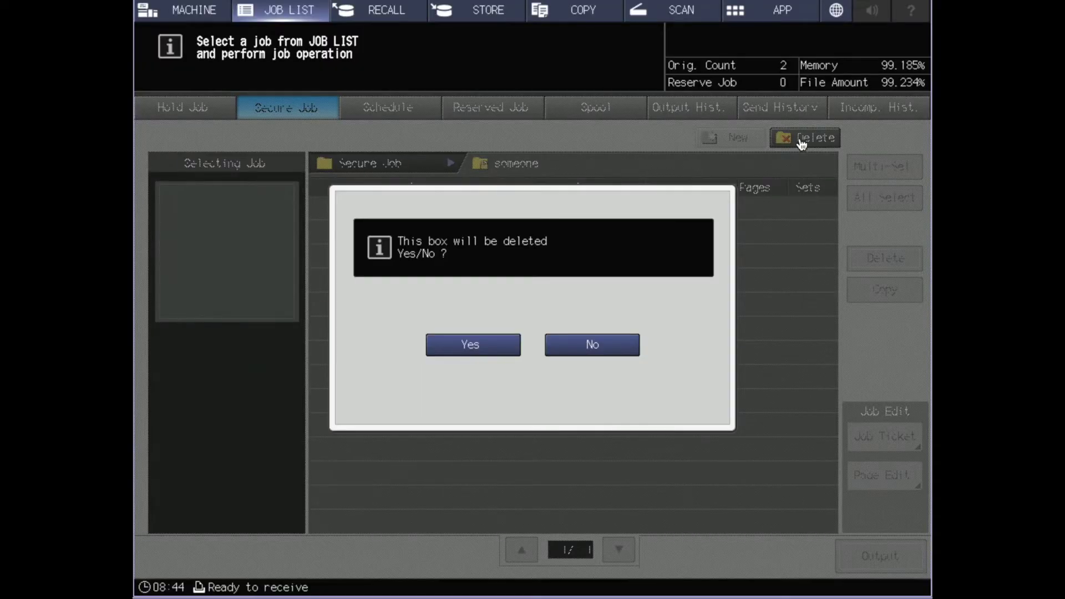
pyautogui.click(482, 348)
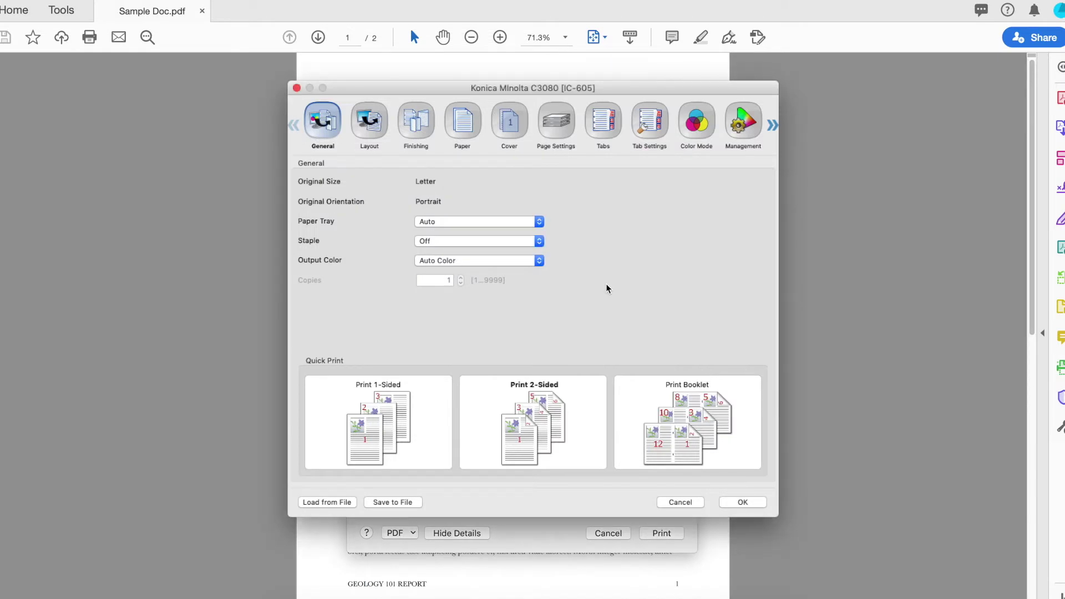
# - In the driver's Workflow pane, set Output Method to Secure Print
pyautogui.click(773, 127)
pyautogui.click(651, 124)
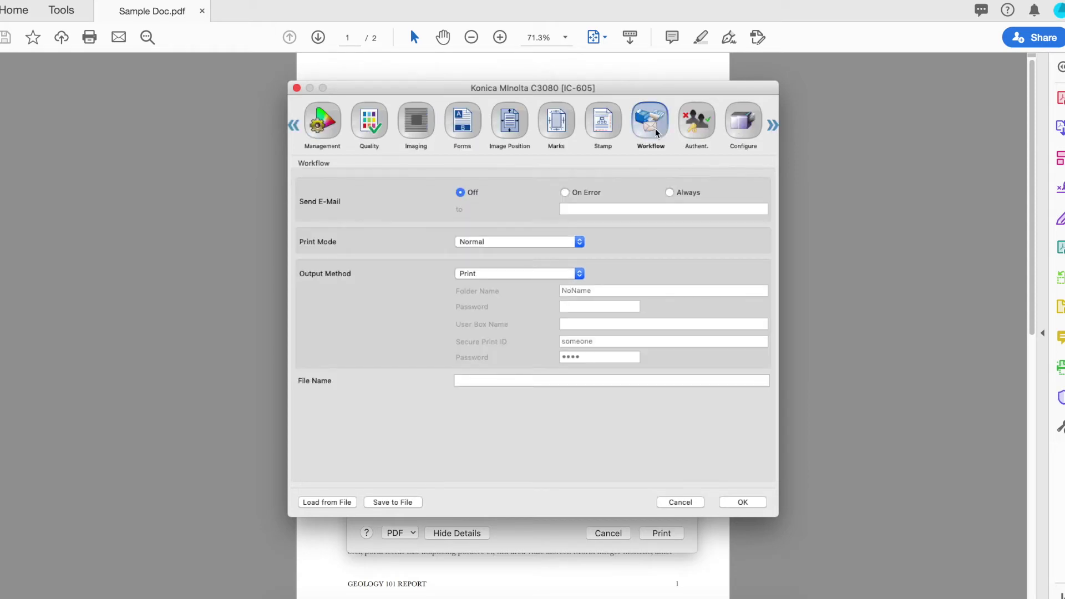
pyautogui.click(501, 275)
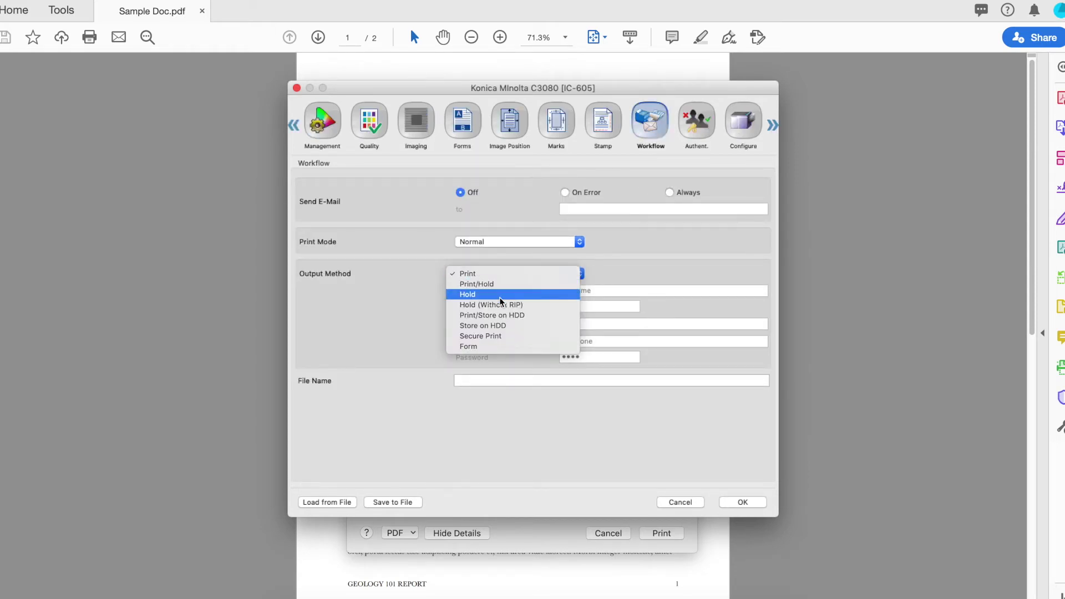
pyautogui.click(512, 336)
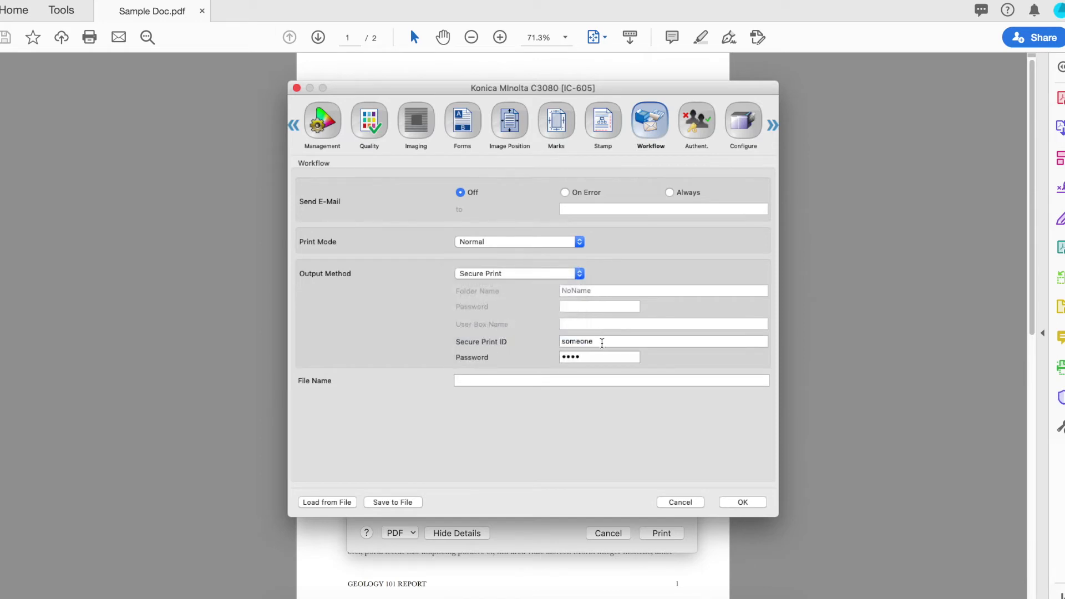
# - Edit the Secure Print ID and password fields, then revisit the Output Method setting
pyautogui.doubleClick(599, 342)
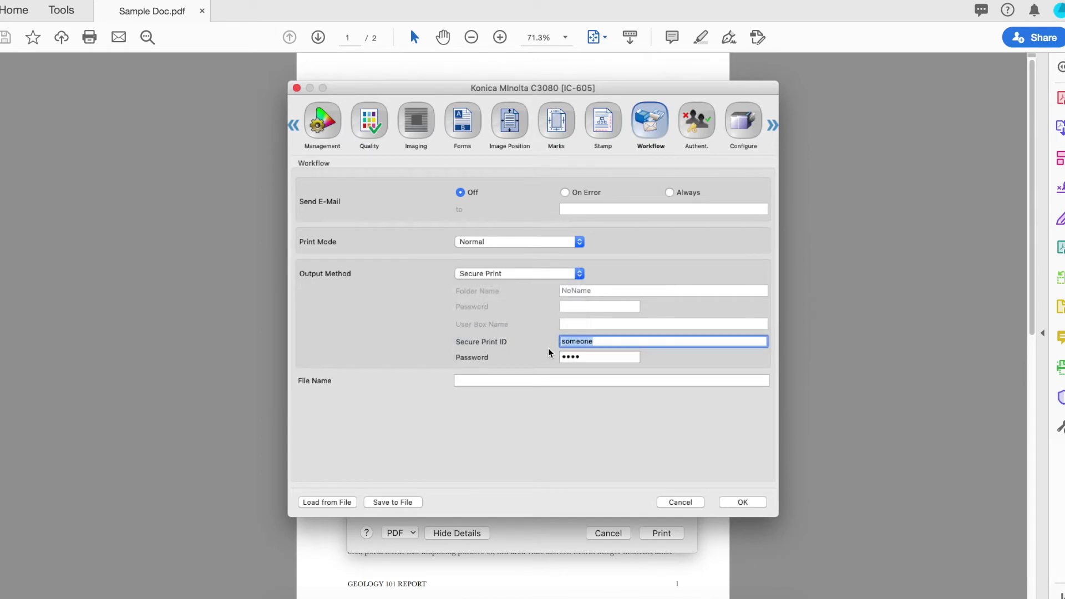
pyautogui.click(598, 359)
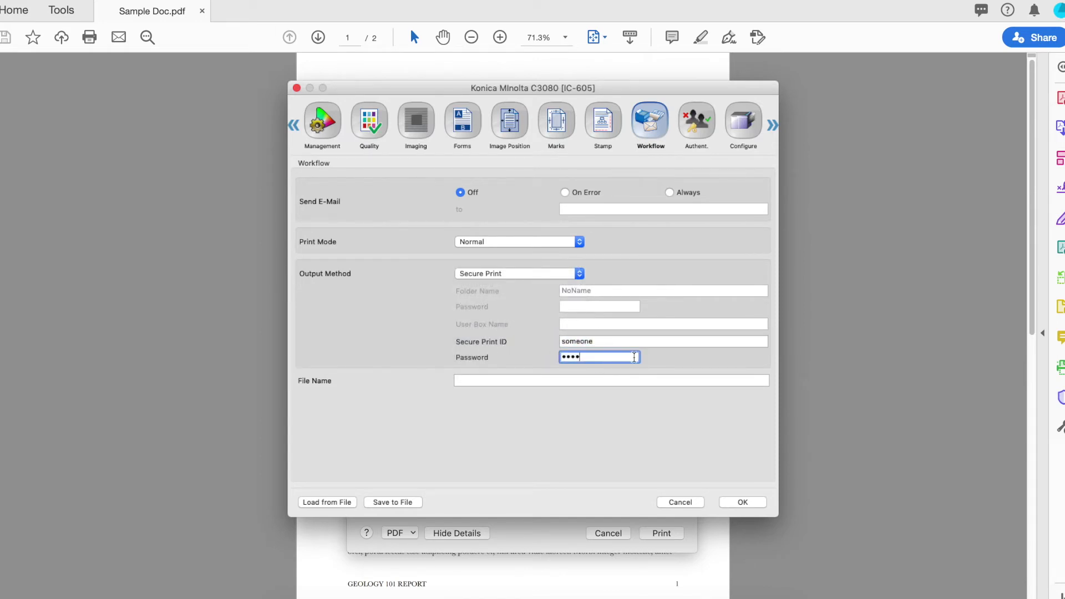
pyautogui.doubleClick(605, 358)
pyautogui.click(622, 358)
pyautogui.click(619, 342)
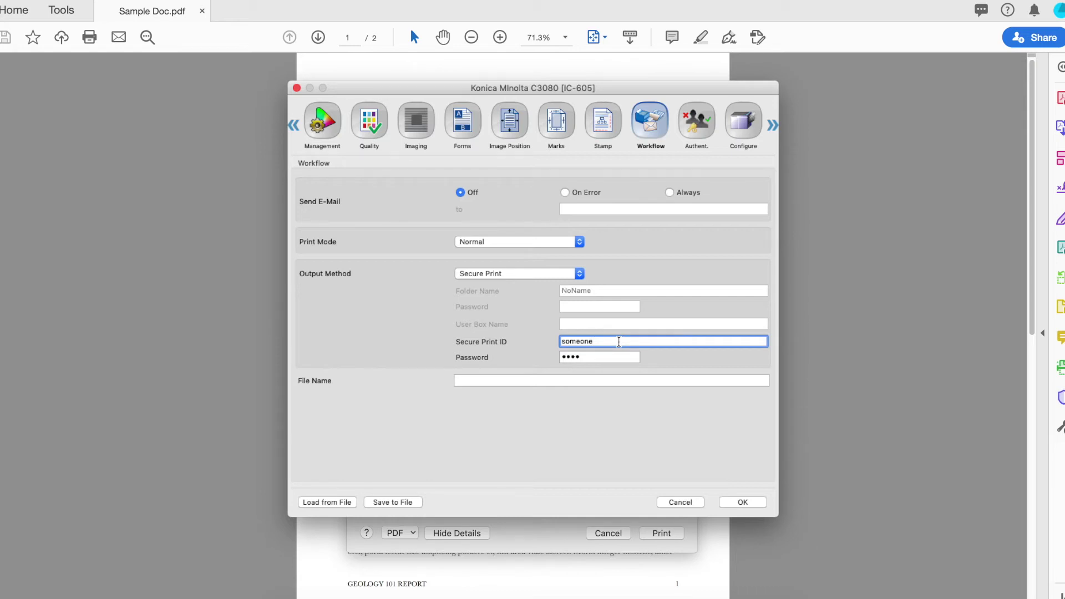
pyautogui.click(579, 274)
pyautogui.click(488, 263)
pyautogui.click(744, 126)
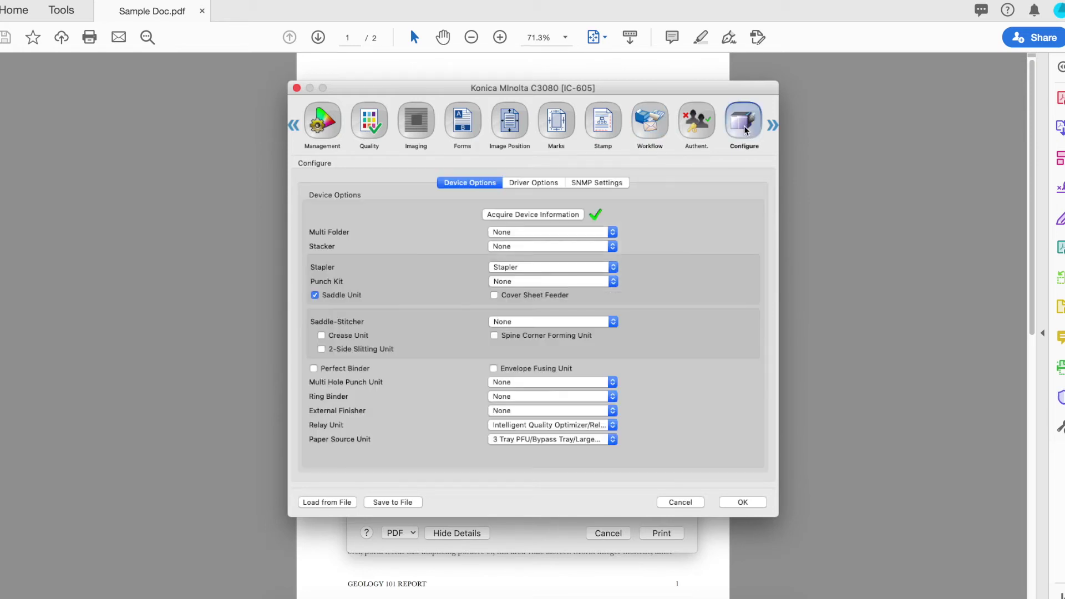
pyautogui.click(535, 182)
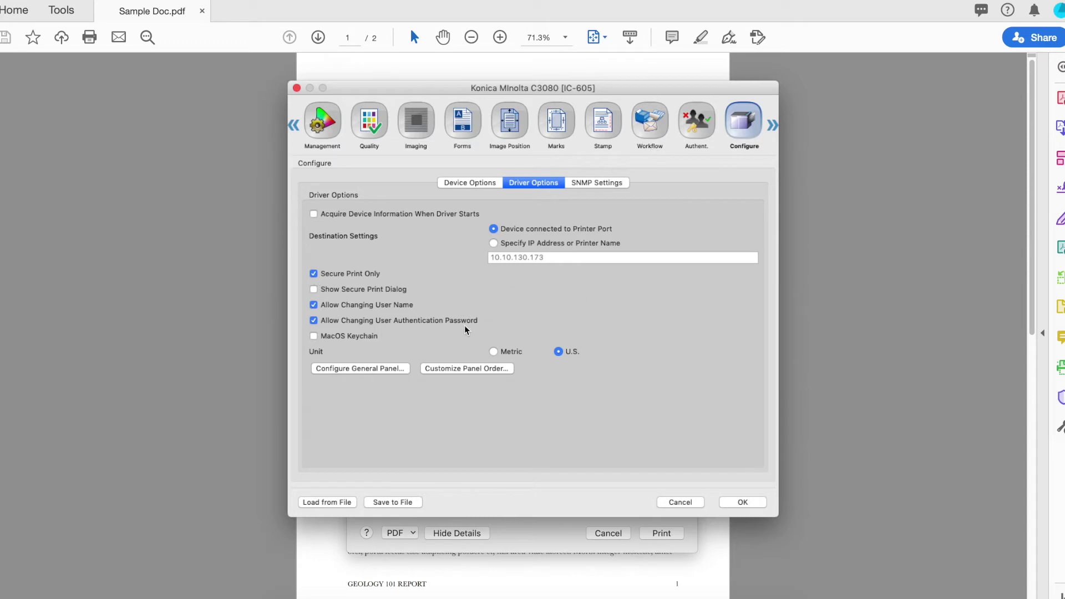
pyautogui.click(652, 132)
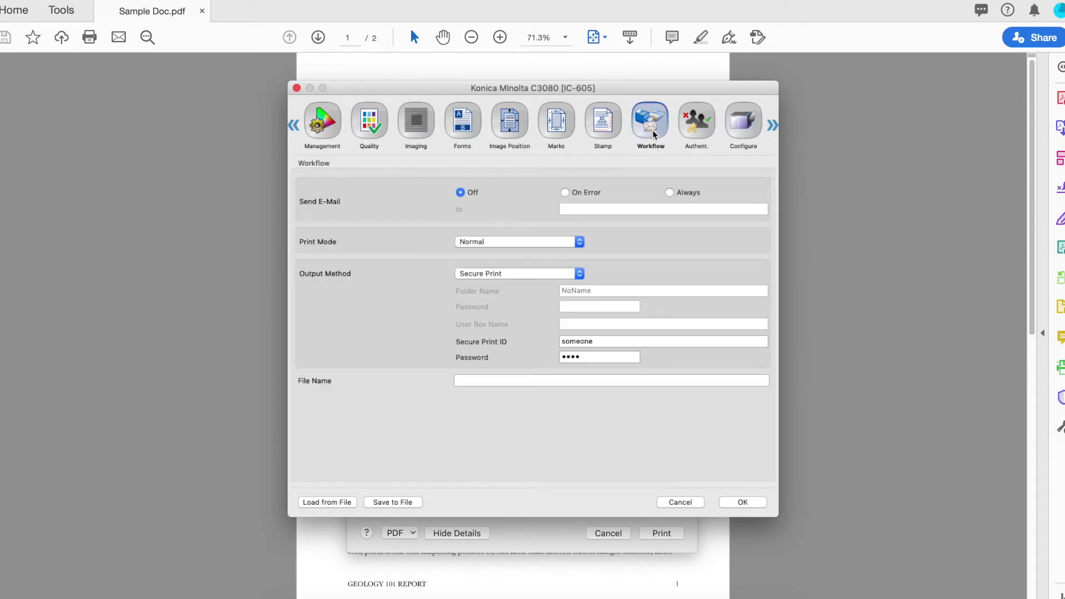
# - Keep Secure Print as the output method and show the driver's Configure options
pyautogui.click(579, 274)
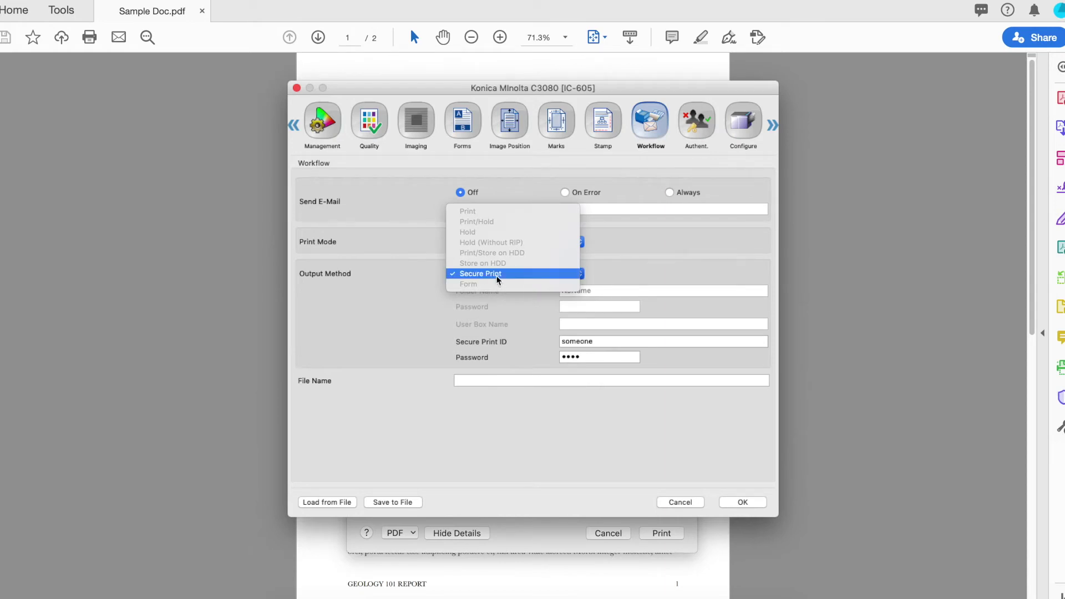
pyautogui.click(518, 274)
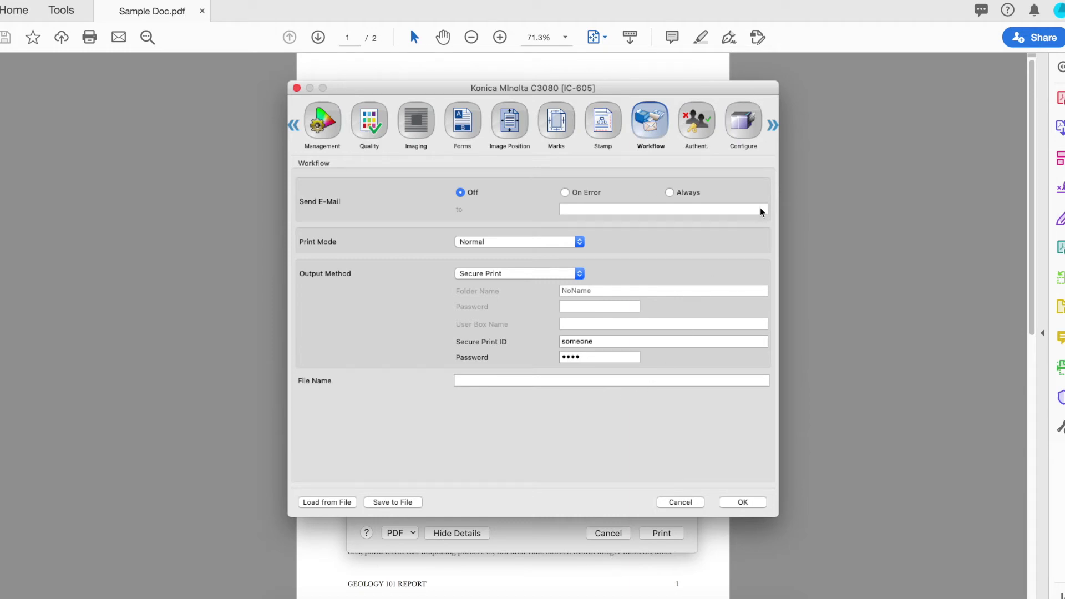
pyautogui.click(740, 121)
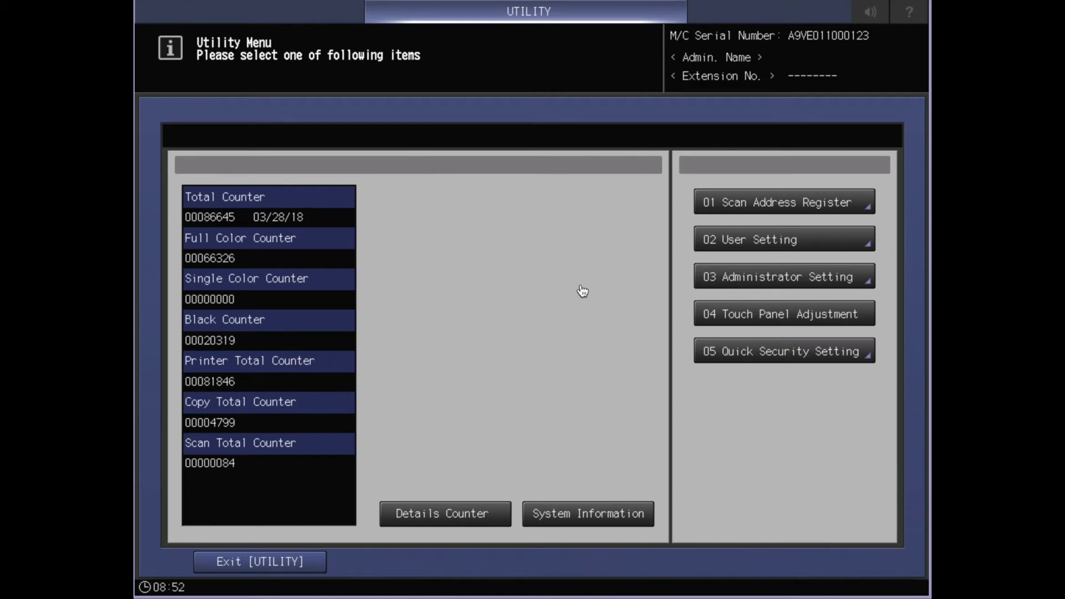
# - On the press panel, set 03 Administrator Setting > 03 Secure Print Only Setting to On
pyautogui.click(801, 283)
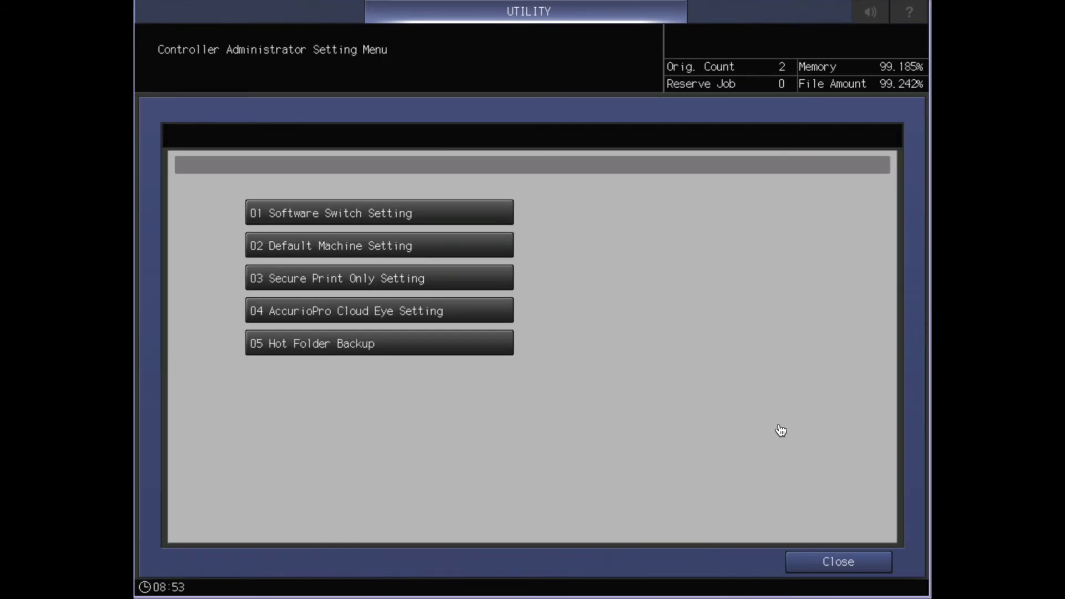
pyautogui.click(361, 284)
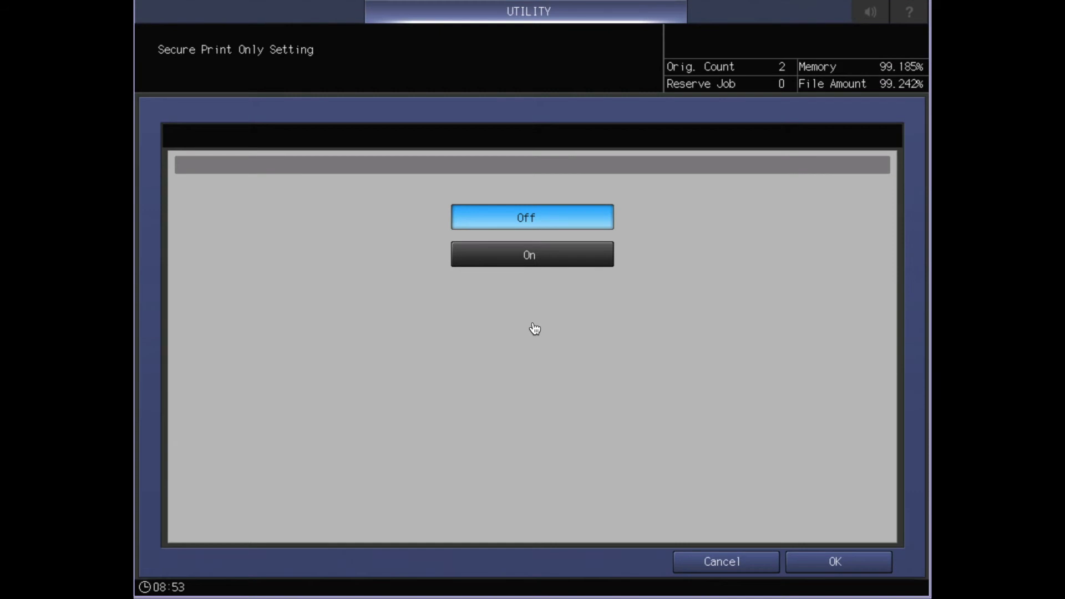
pyautogui.click(558, 259)
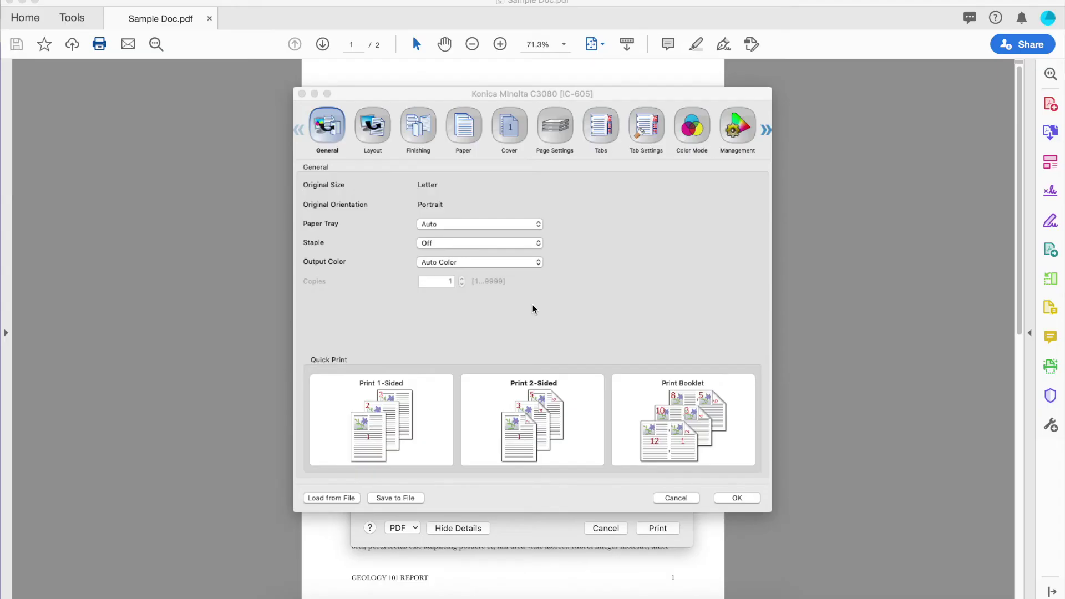
# - Acquire the printer's current device information in the driver's Configure settings
pyautogui.click(765, 131)
pyautogui.click(737, 130)
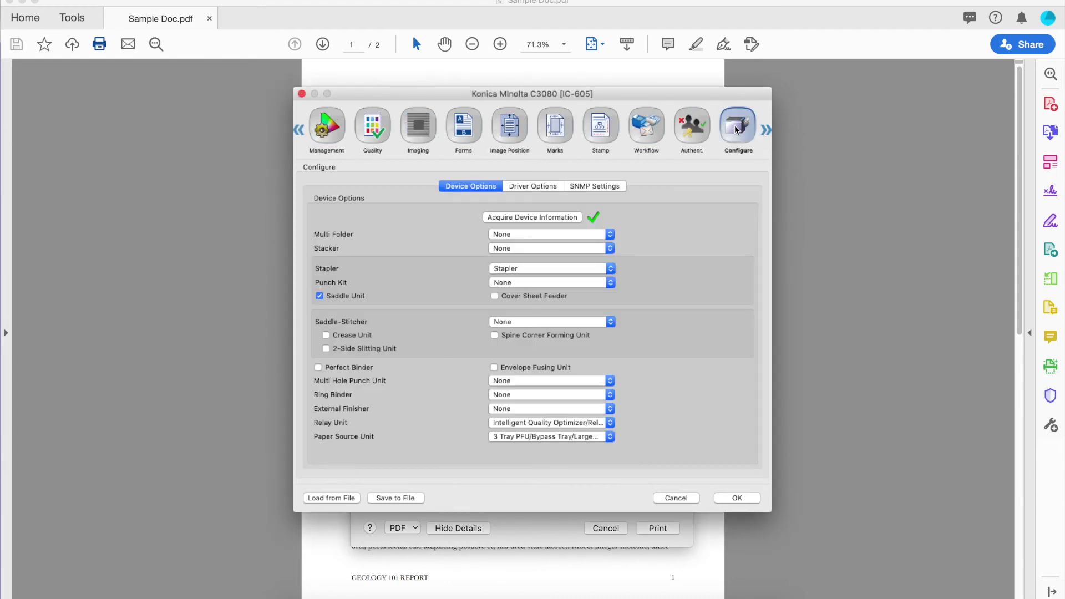
pyautogui.click(520, 218)
# - Enable Show Secure Print Dialog in Driver Options, leaving the output method unchanged, and return to General
pyautogui.click(536, 187)
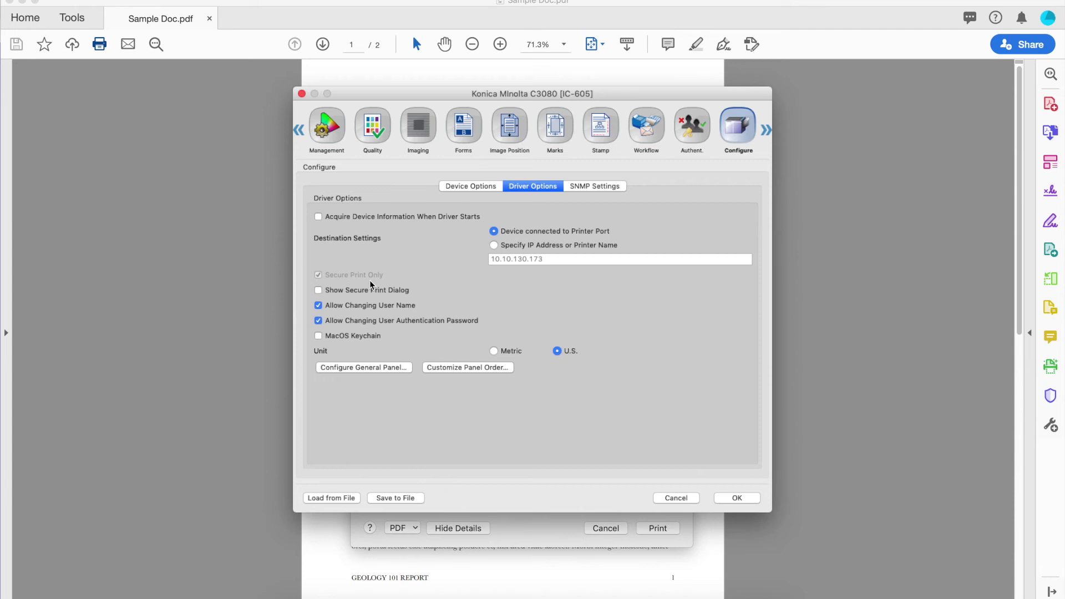
pyautogui.click(652, 126)
pyautogui.click(537, 277)
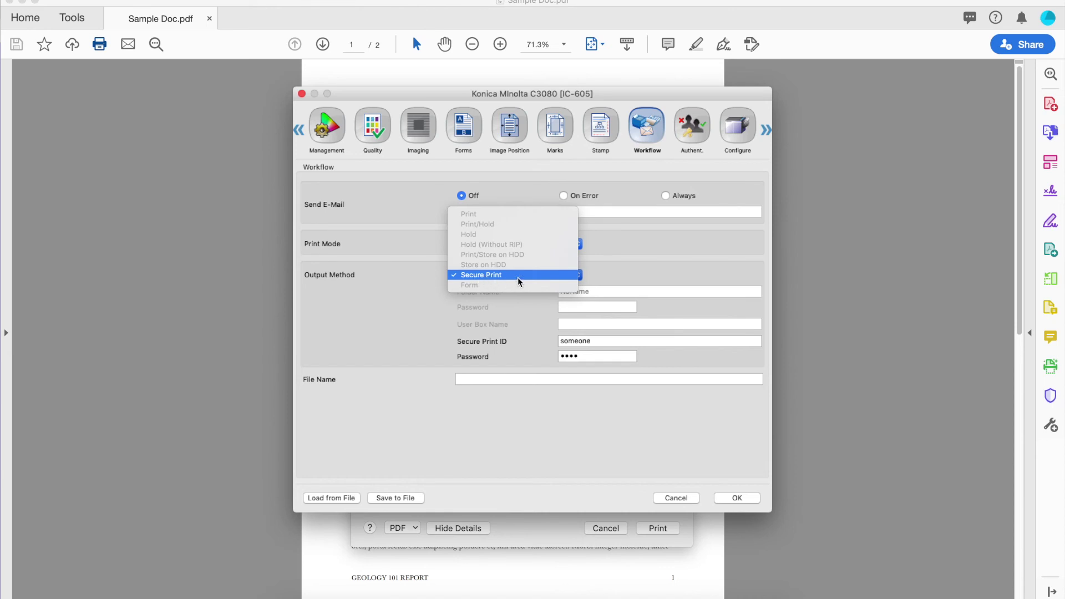
pyautogui.click(644, 268)
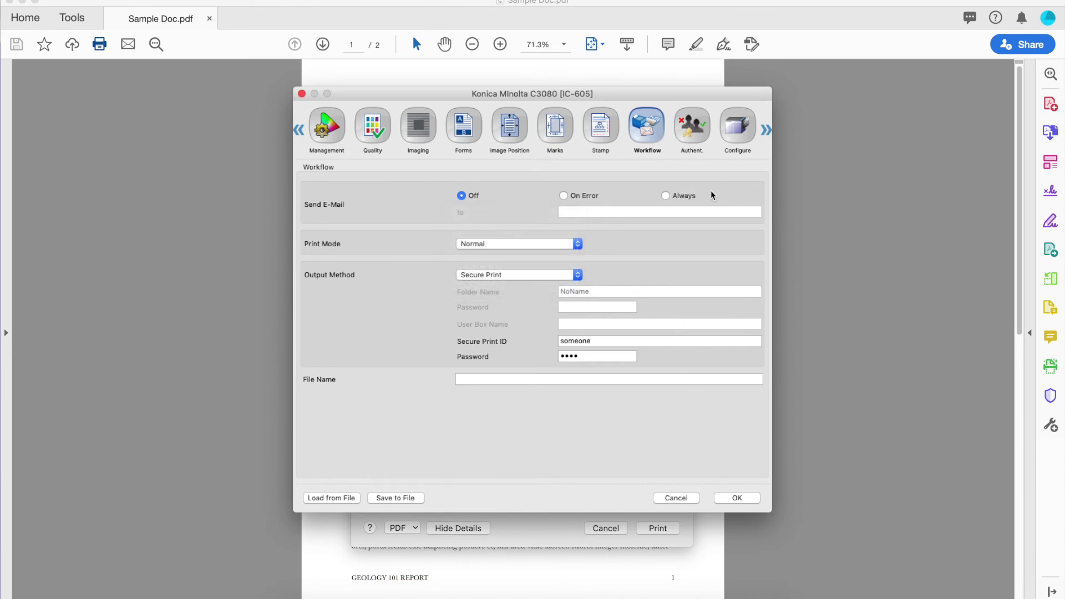
pyautogui.click(737, 128)
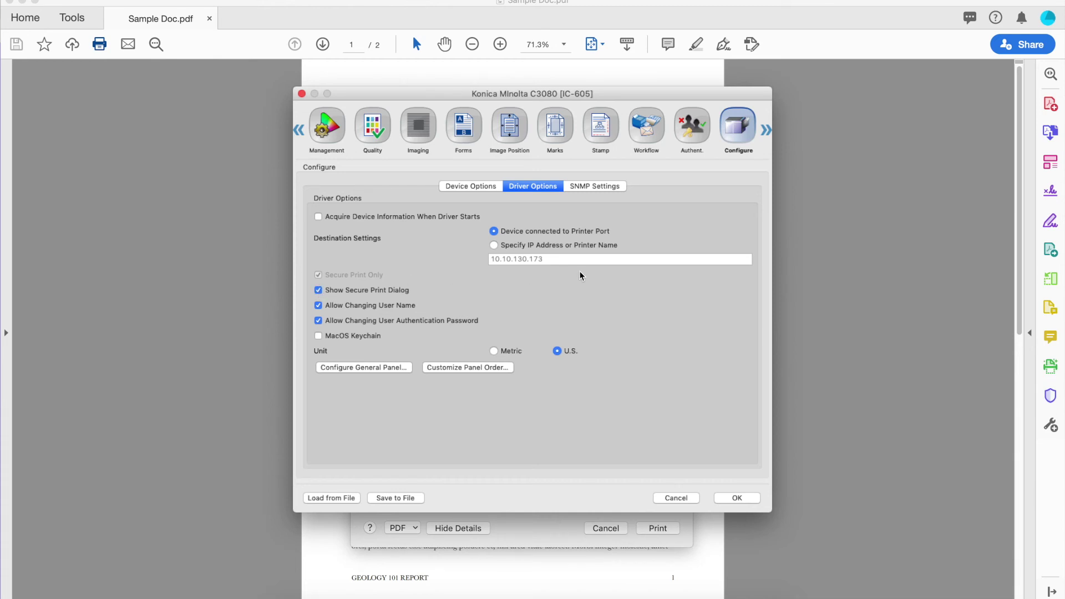
pyautogui.click(298, 130)
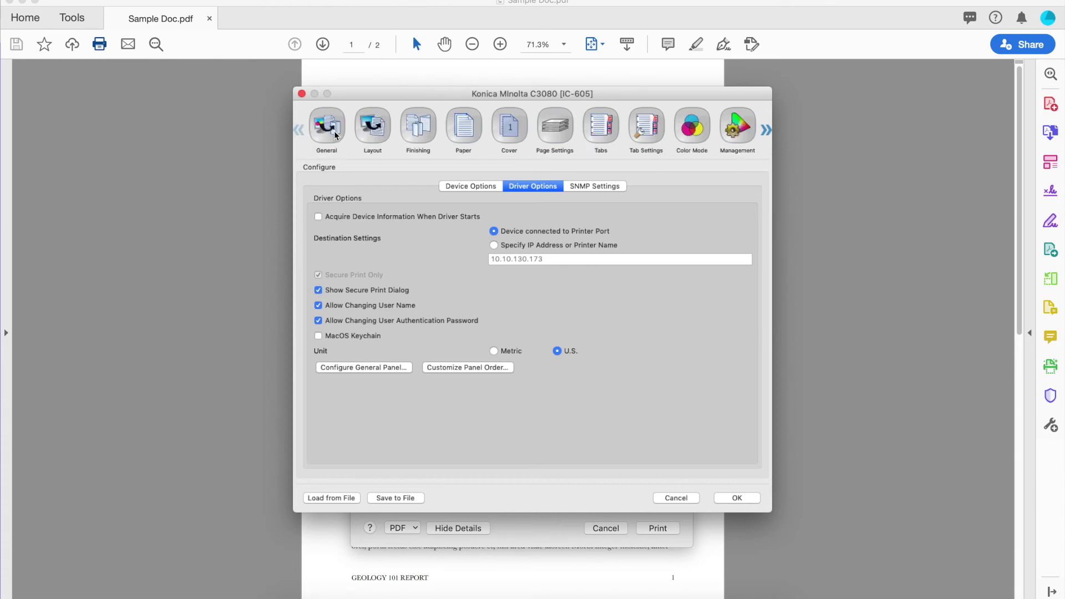
pyautogui.click(333, 131)
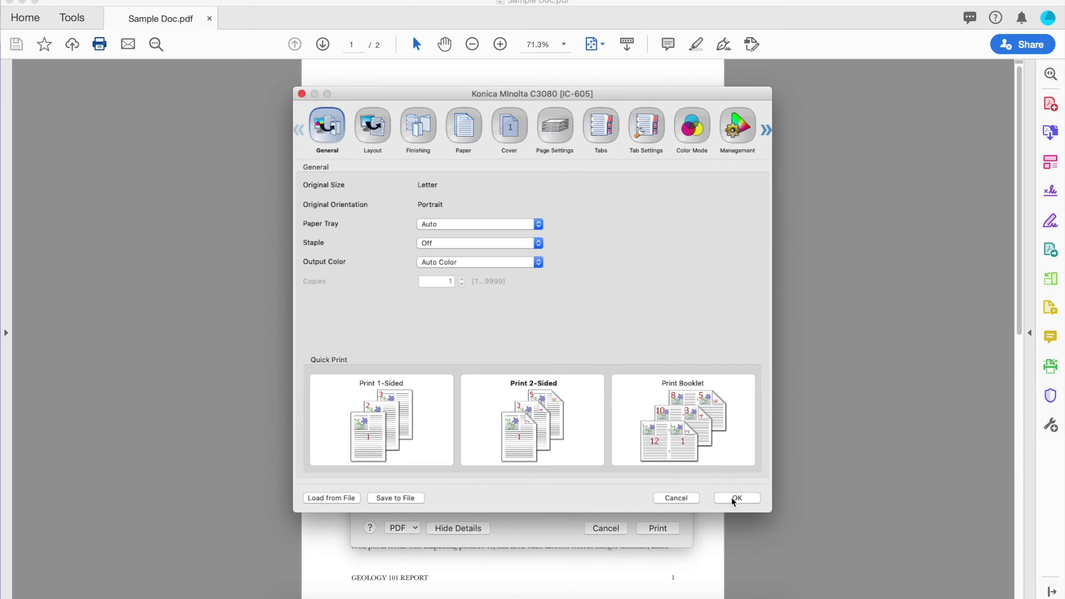
# - Confirm the driver settings, then enter and accept the Secure Print ID and password
pyautogui.click(735, 498)
pyautogui.click(495, 288)
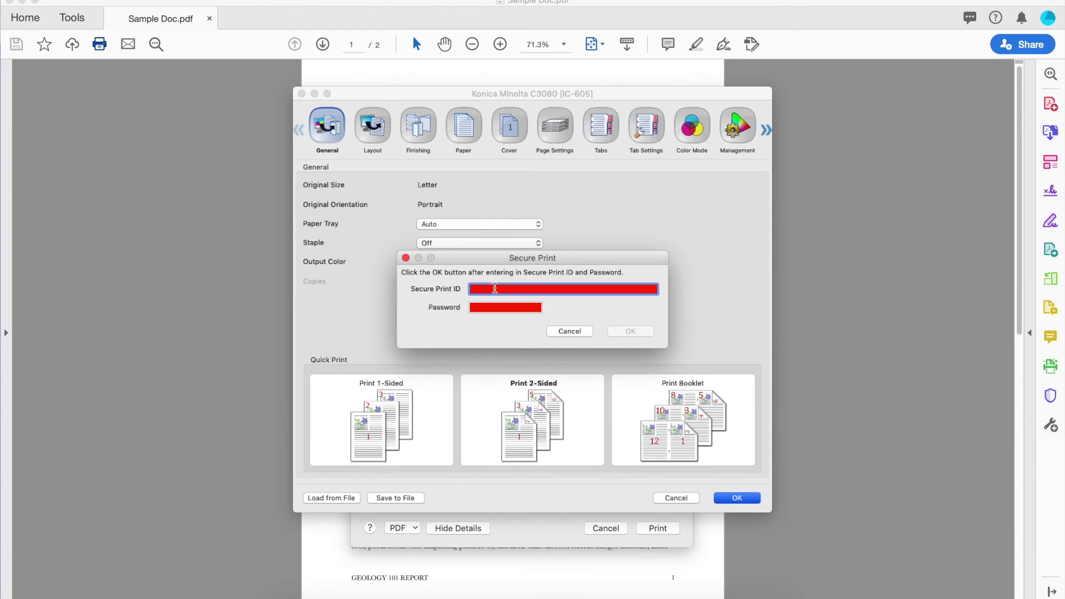
pyautogui.write('everyone')
pyautogui.press('Tab')
pyautogui.write('****')
pyautogui.press('Tab')
pyautogui.write('****')
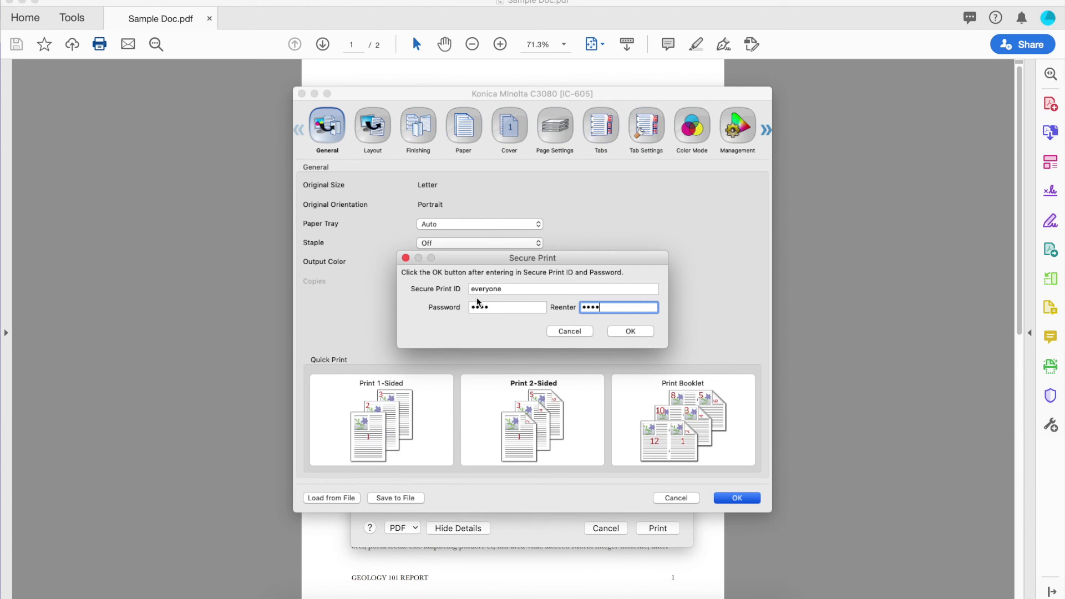
pyautogui.click(510, 287)
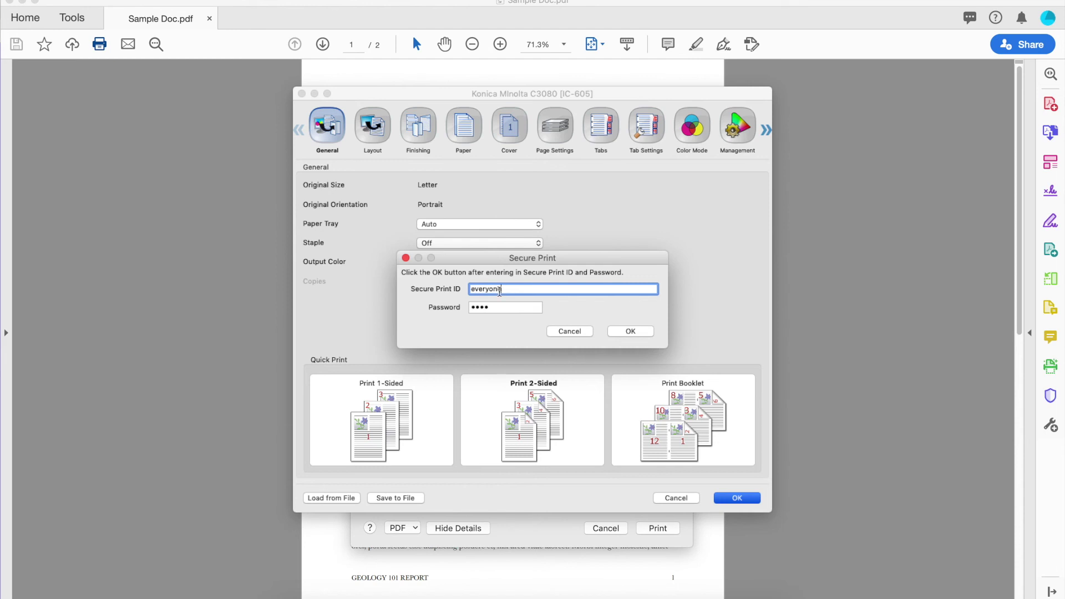
pyautogui.click(649, 330)
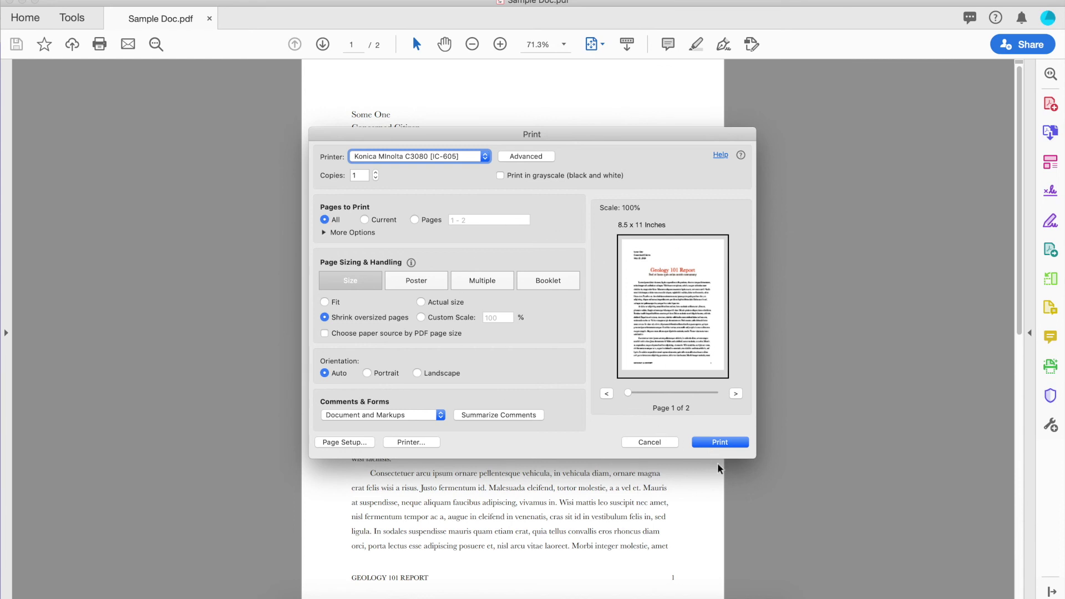
# - Print the document, then reopen printing and open the AccurioPress C3080/C3070PS driver settings
pyautogui.click(732, 445)
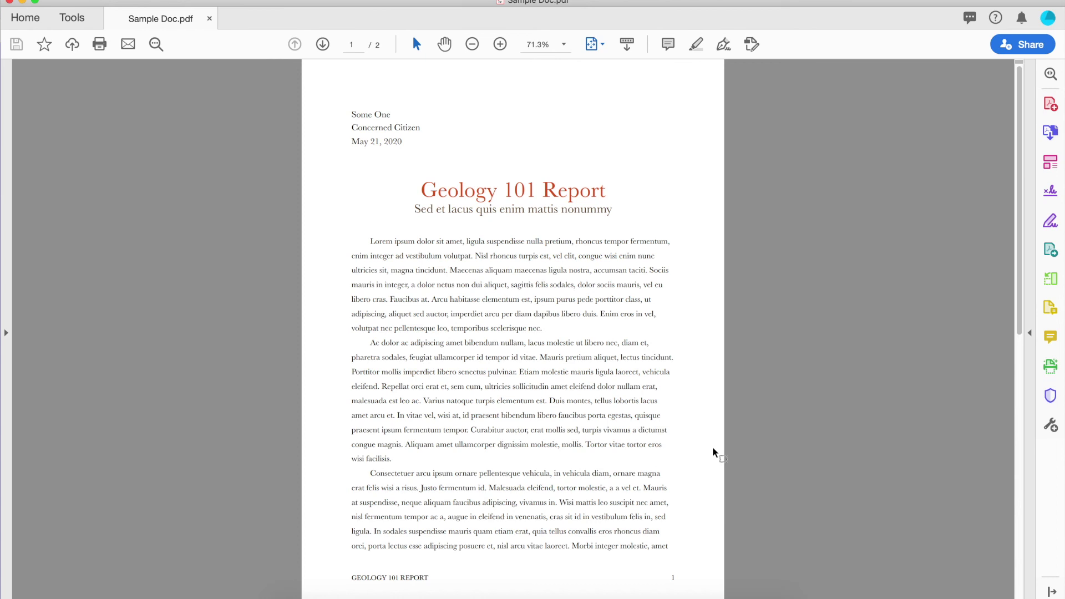
pyautogui.press('super+p')
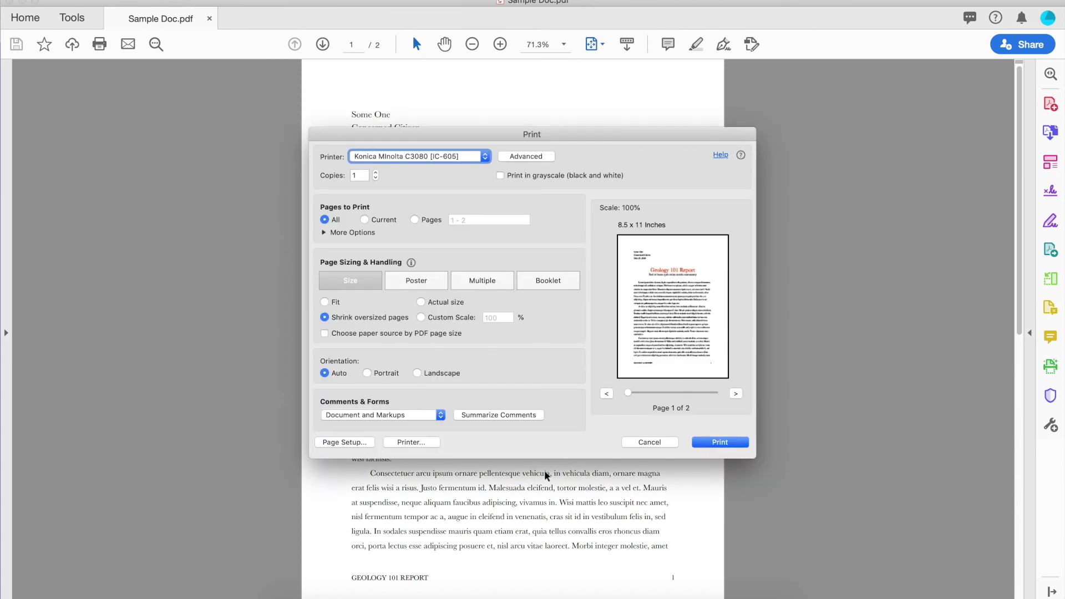
pyautogui.click(430, 442)
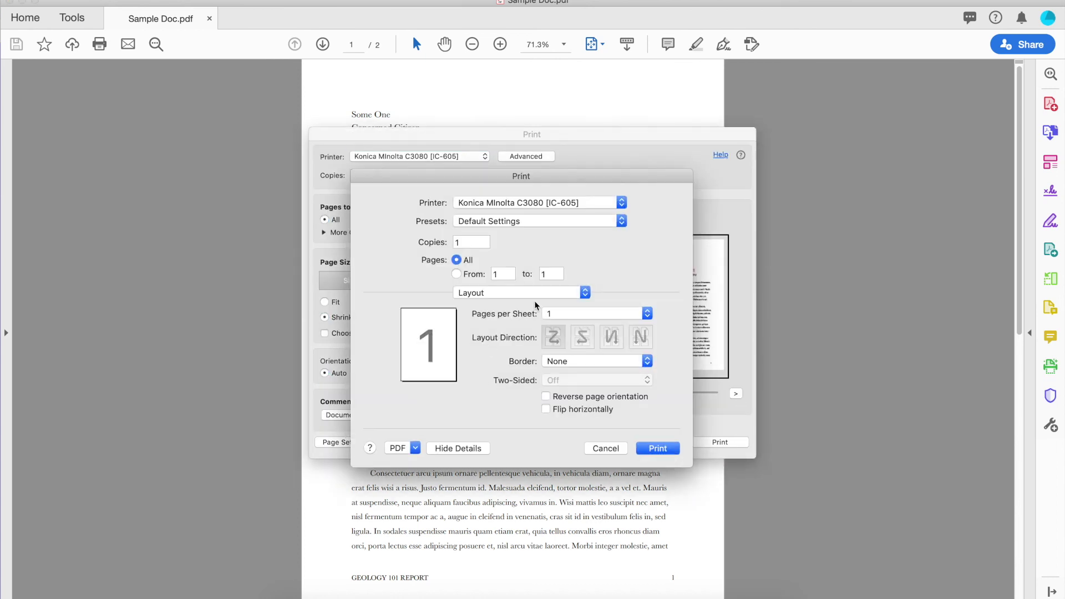
pyautogui.click(541, 293)
pyautogui.click(522, 358)
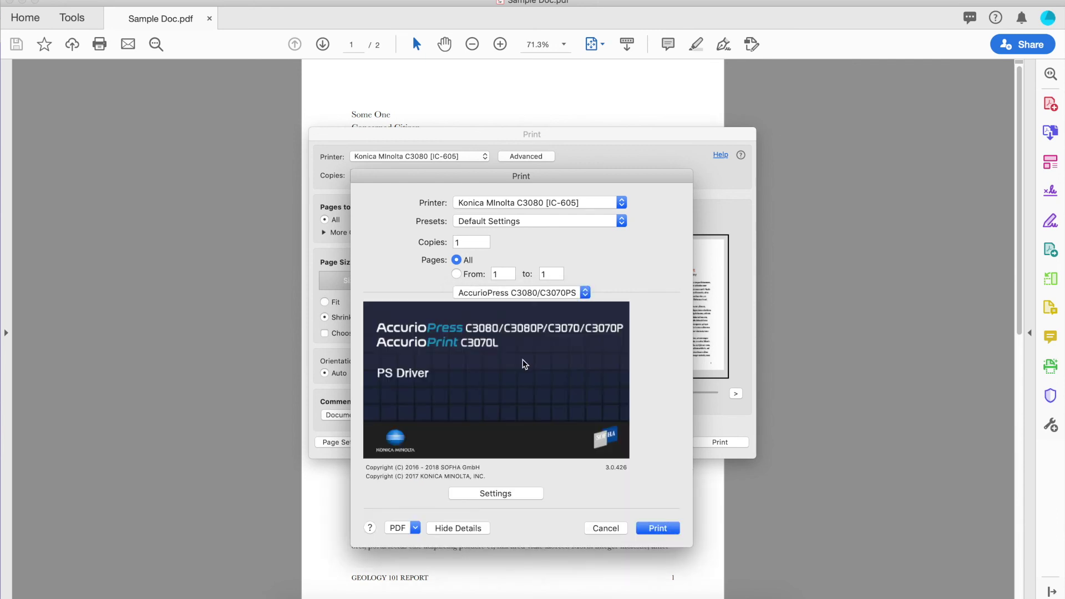
pyautogui.click(517, 494)
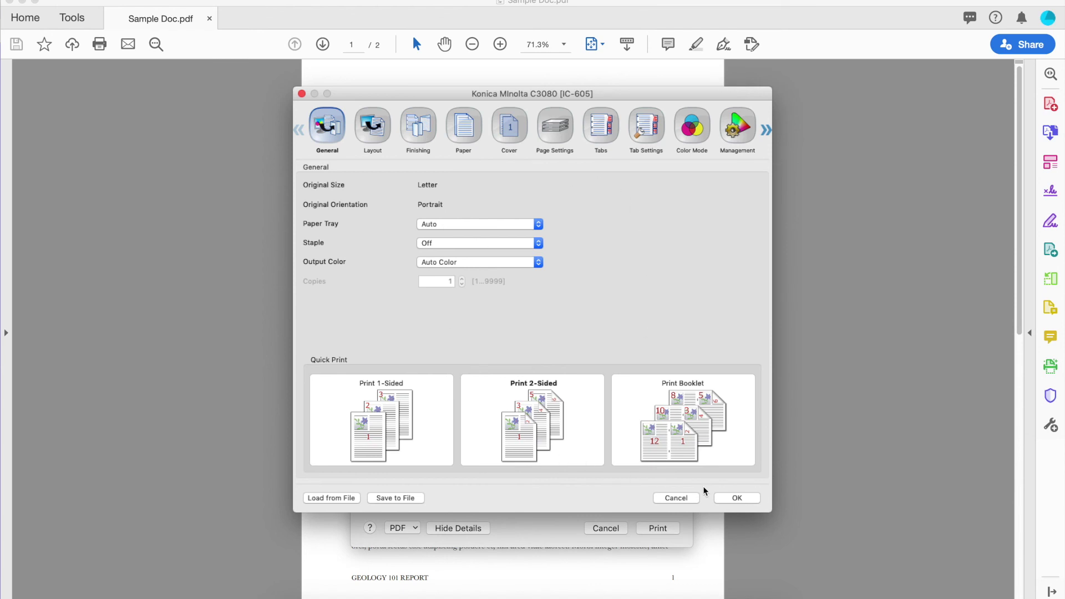
# - Confirm the Konica Minolta driver settings to bring up the Secure Print ID and password prompt
pyautogui.click(740, 497)
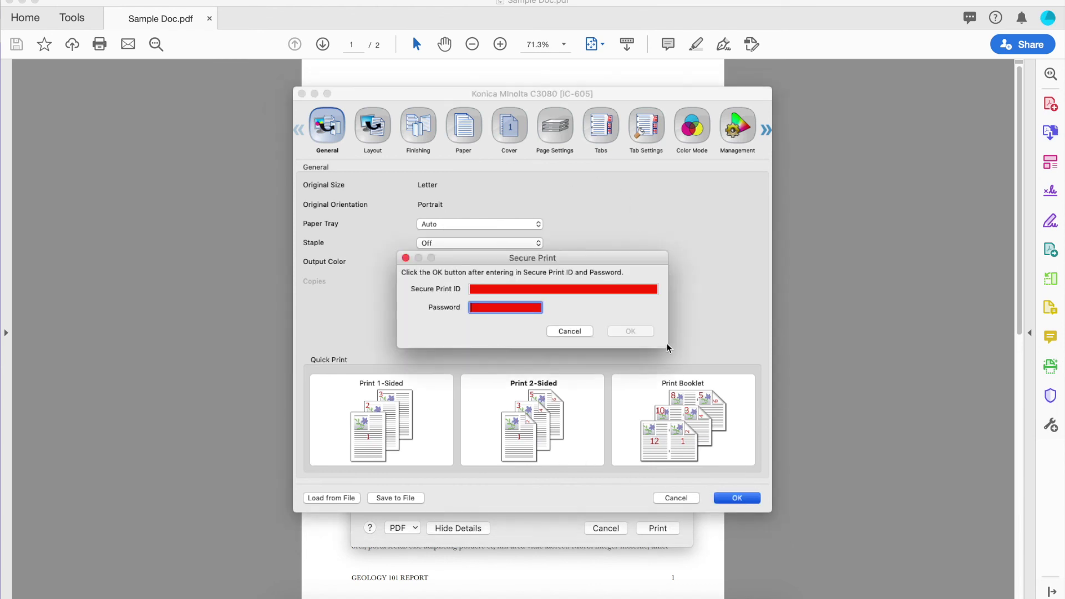